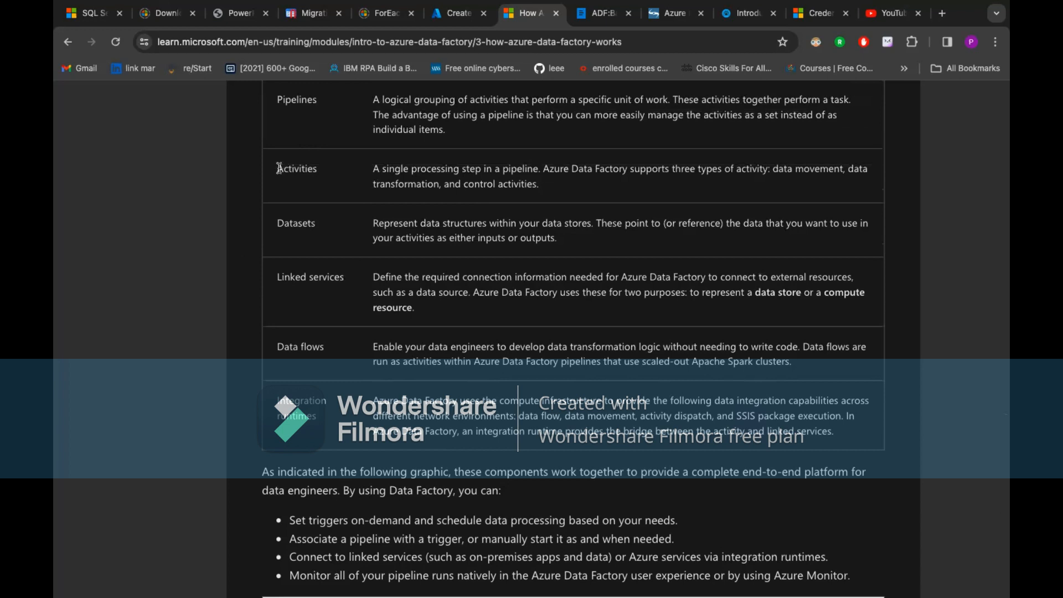
- Review the Azure Data Factory components table, the capability list on triggers and pipeline monitoring, and the workflow diagram
double_click(313, 168)
left_click_drag(279, 278, 344, 278)
scroll(343, 280, "down", 5)
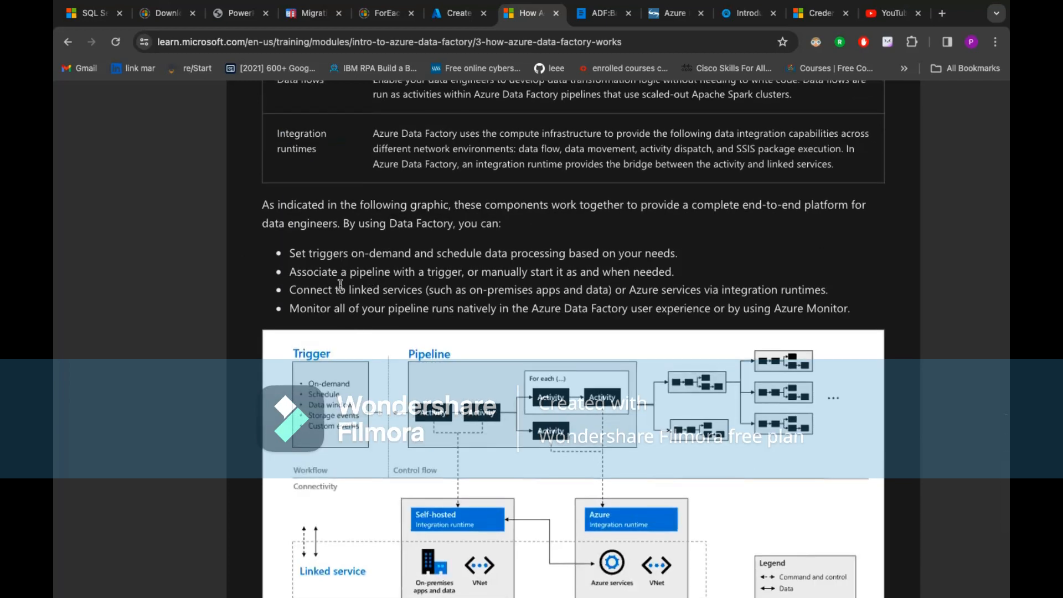
scroll(443, 295, "down", 1)
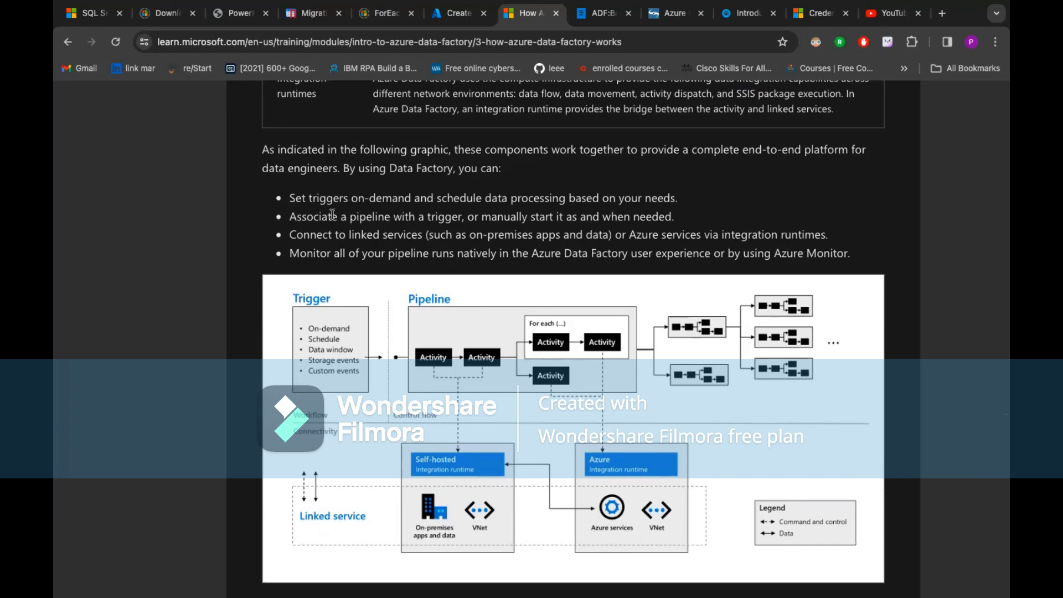
left_click_drag(310, 198, 421, 198)
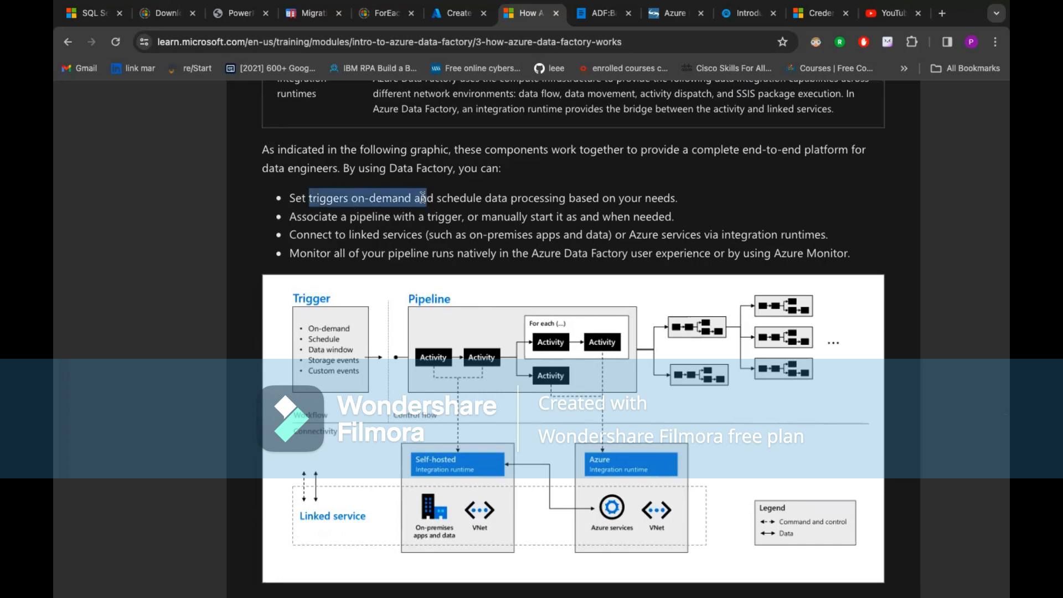
left_click(421, 197)
scroll(410, 197, "down", 1)
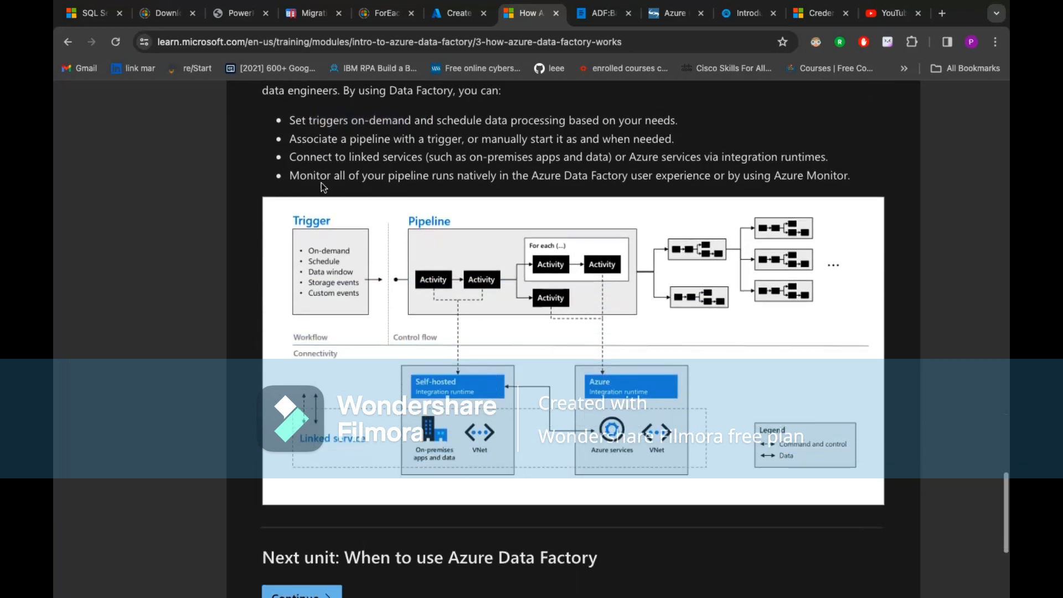
left_click_drag(296, 175, 488, 190)
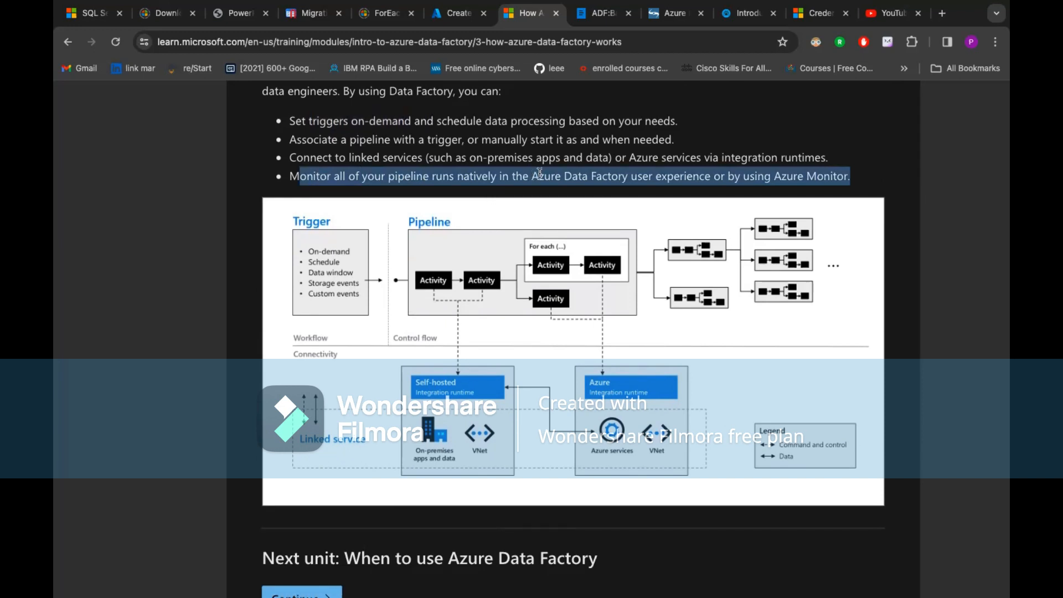
left_click(547, 201)
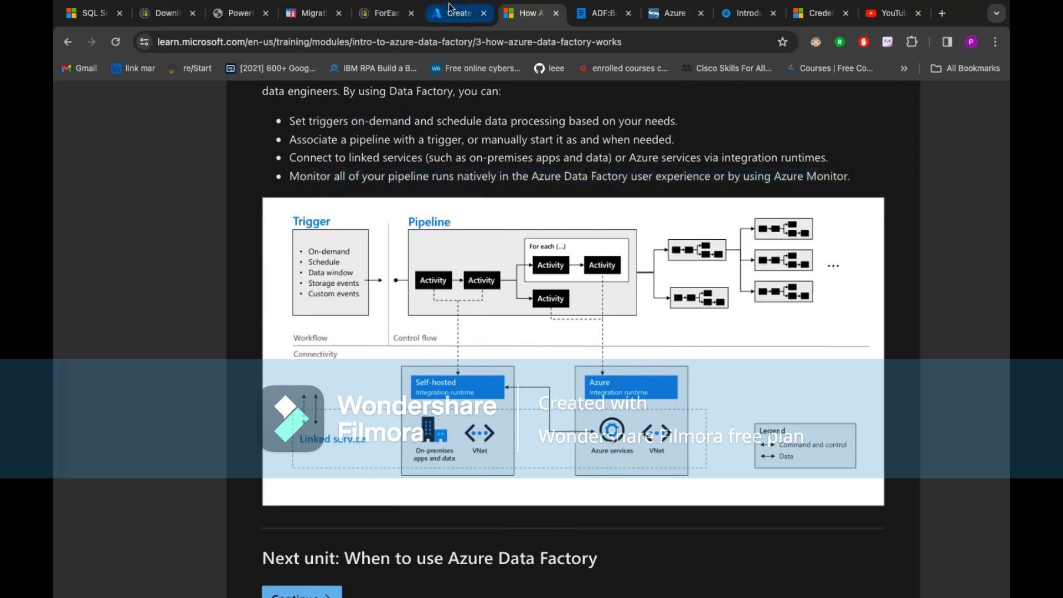
- Switch to the Azure portal, open the Monitorofdatafactory01 workspace from the home page, and view its resource group datafactory01
left_click(451, 12)
left_click(133, 103)
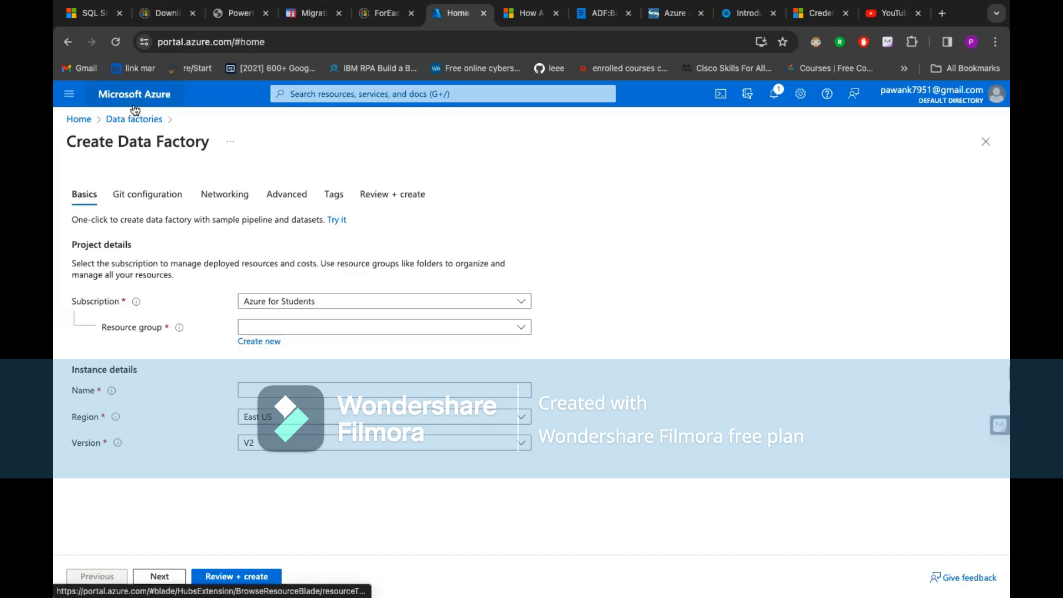
left_click(201, 332)
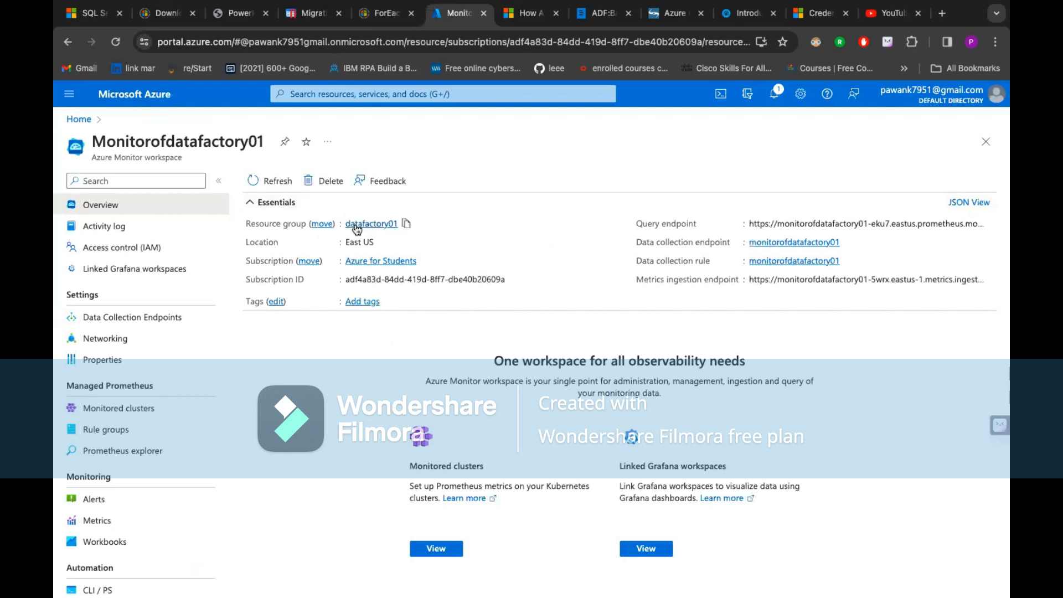
left_click(356, 224)
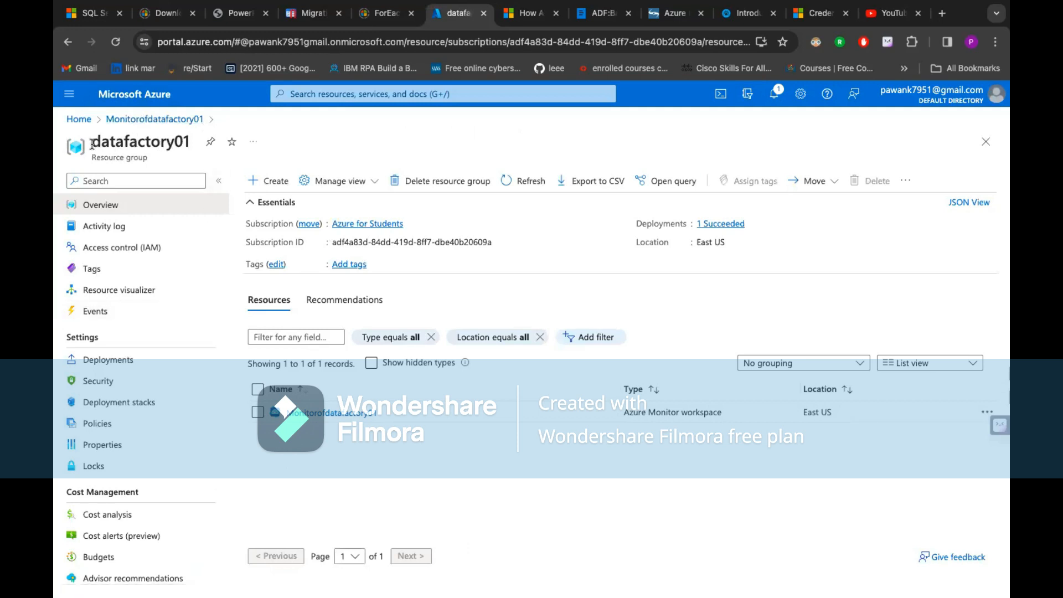
double_click(110, 142)
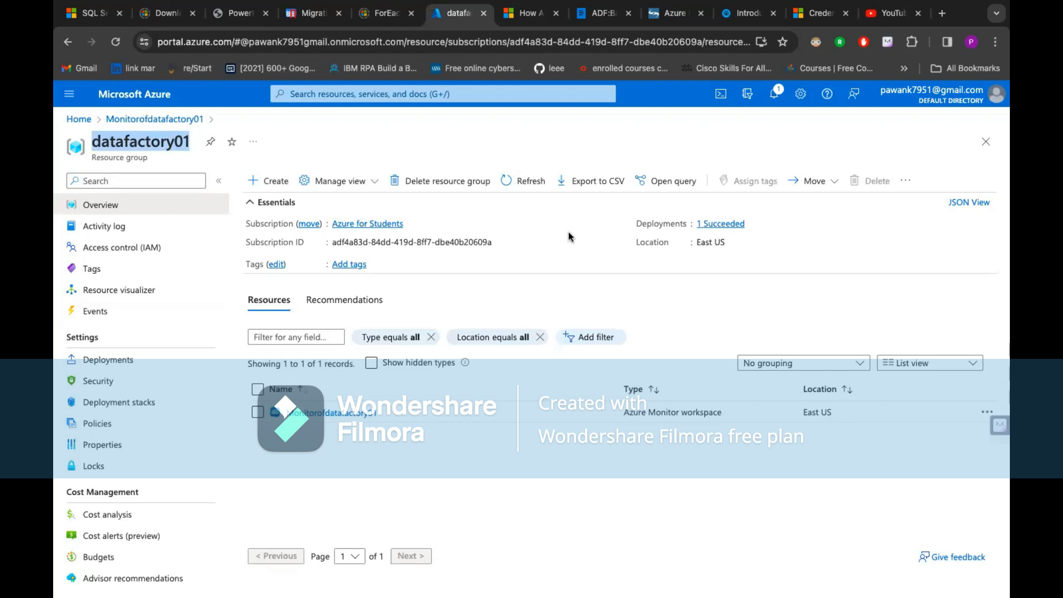
- Open the Datafactory01 resource group from the portal home's recent resources and select all its listed resources
left_click(81, 120)
scroll(309, 363, "down", 1)
scroll(304, 363, "down", 1)
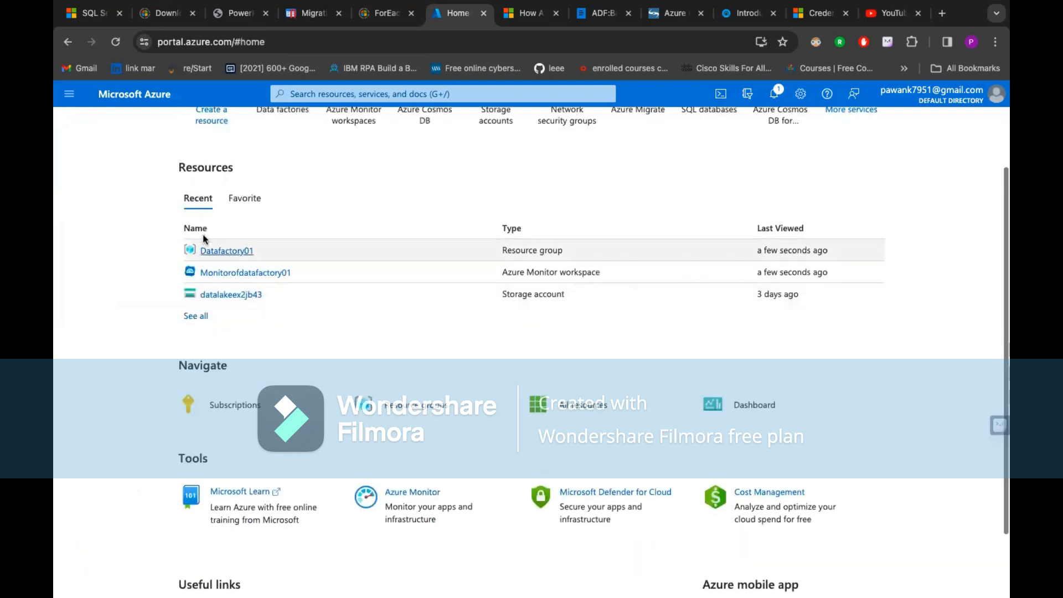
left_click(227, 250)
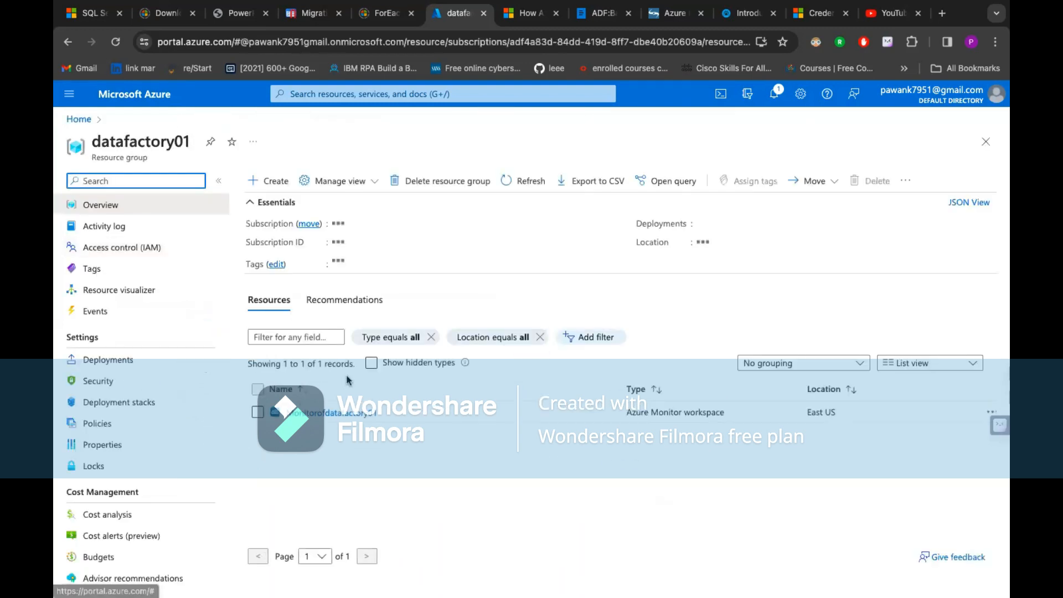
left_click(258, 389)
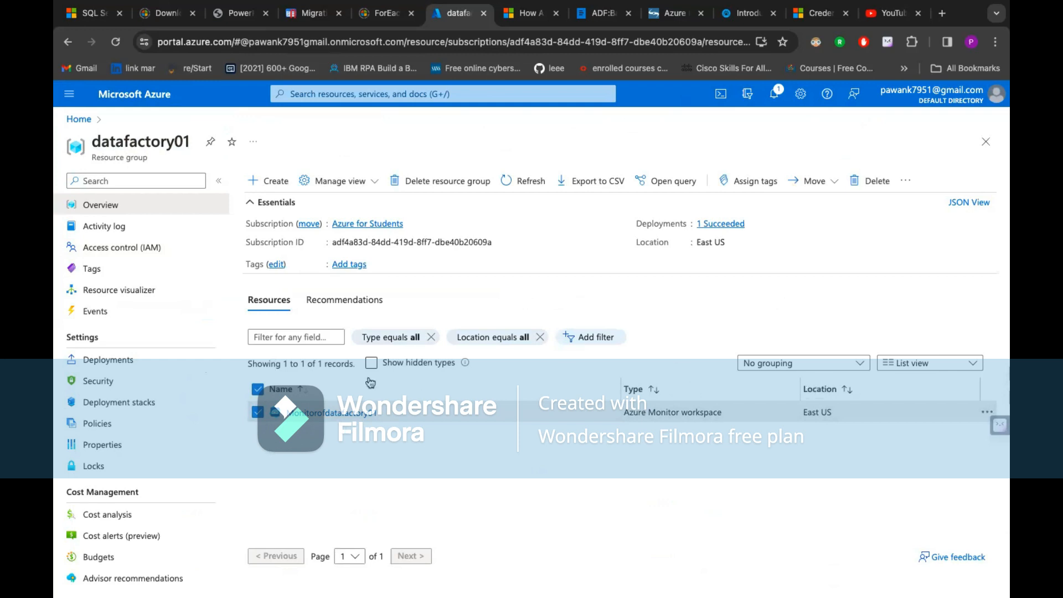
- View the full list of recent resources from the portal home page, and return to the home page
left_click(79, 119)
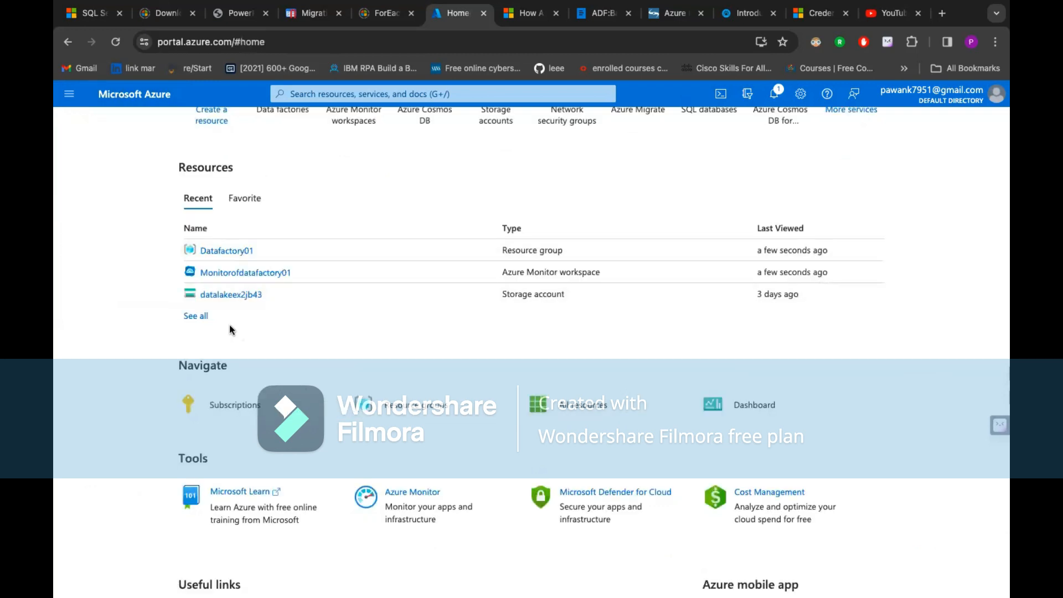
left_click(201, 316)
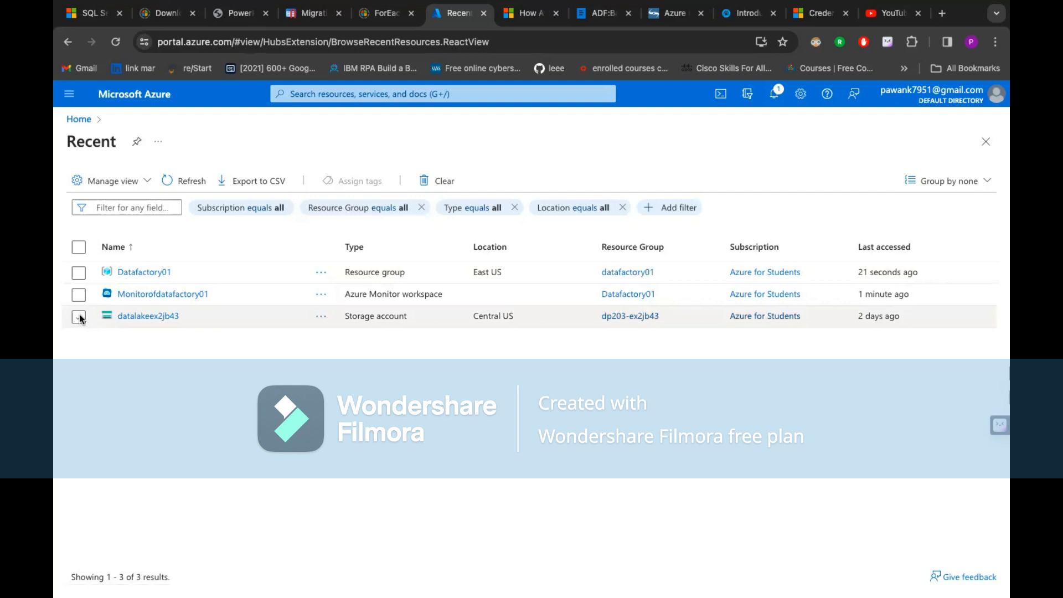
left_click(78, 119)
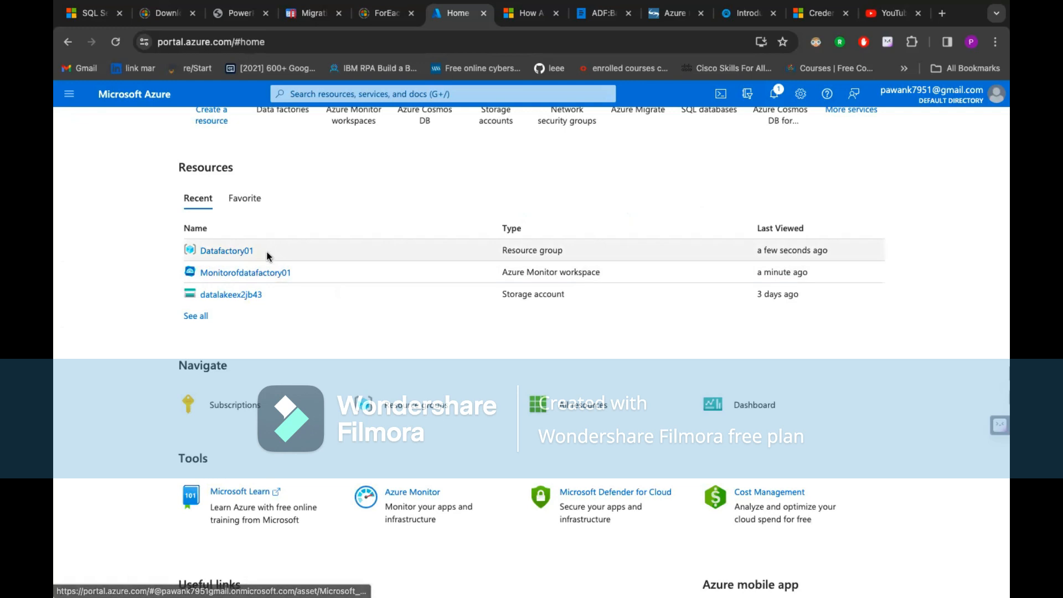
- Return to the Microsoft Learn module and advance to the unit "When to use Azure Data Factory"
left_click(523, 12)
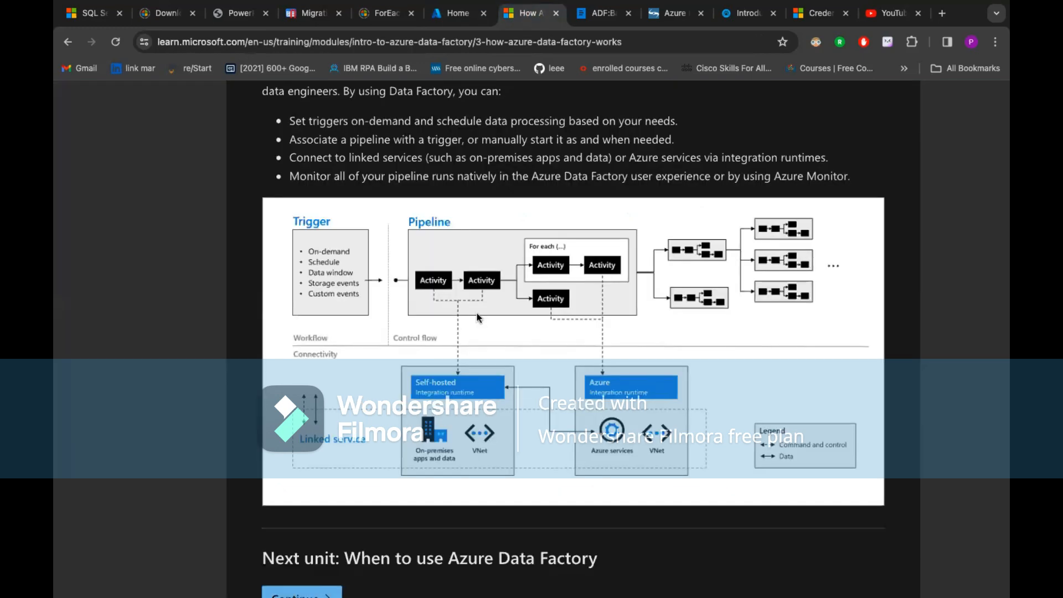
scroll(478, 316, "down", 1)
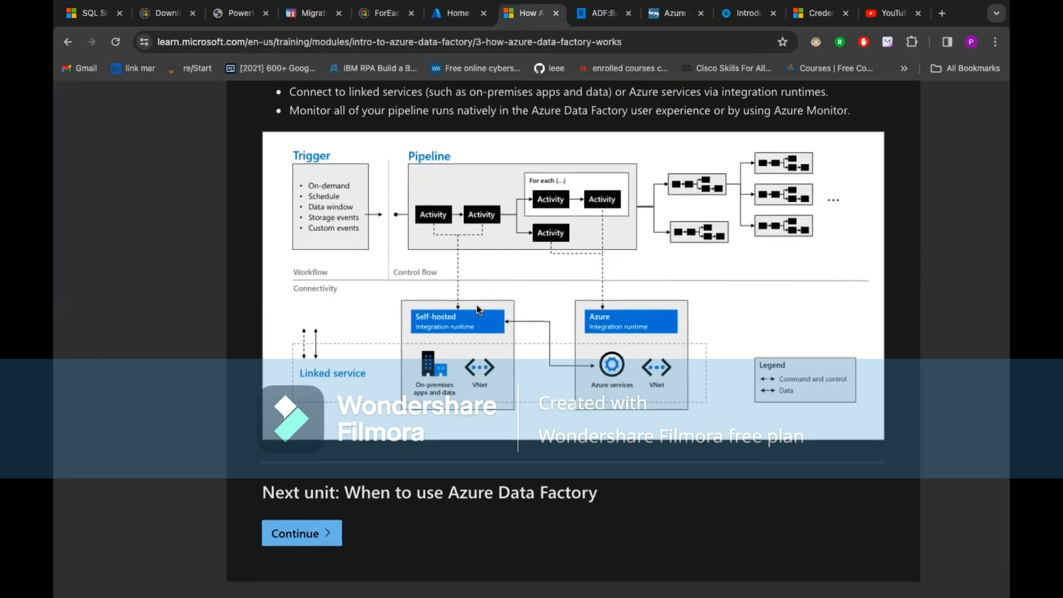
scroll(478, 309, "up", 20)
left_click(879, 200)
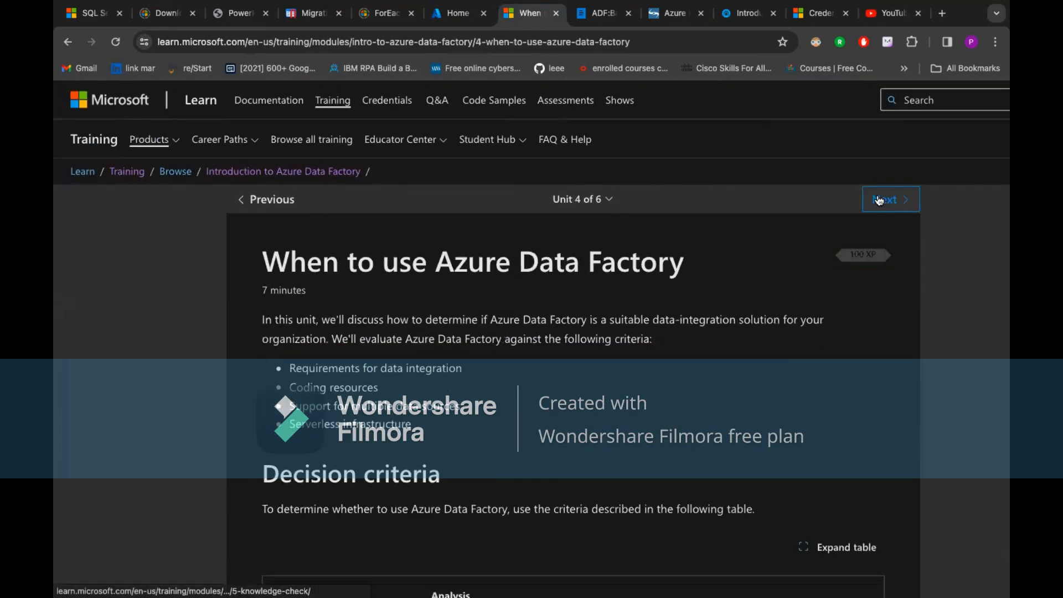
- Examine the four evaluation criteria in the introduction, from data integration requirements to serverless infrastructure, highlighting the list
scroll(730, 301, "down", 3)
scroll(731, 284, "up", 1)
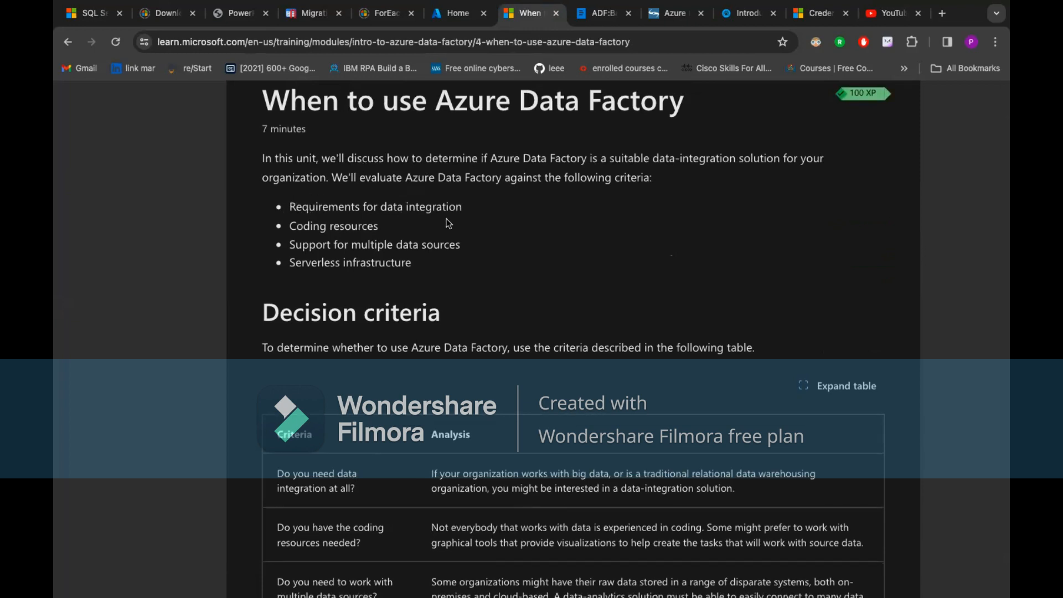
left_click_drag(288, 206, 381, 243)
left_click(351, 242)
left_click_drag(293, 205, 446, 259)
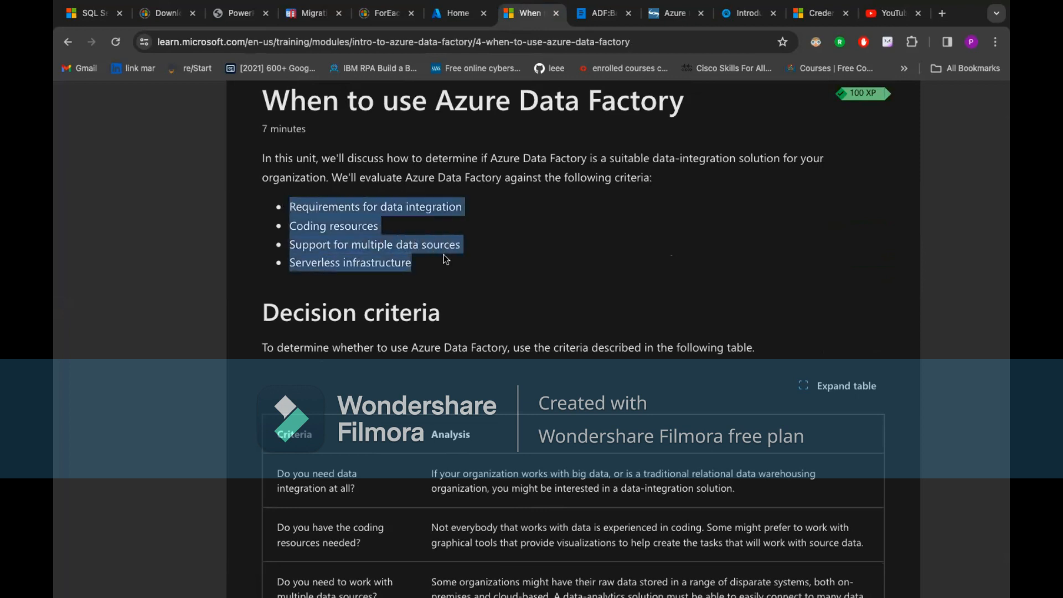
left_click(440, 261)
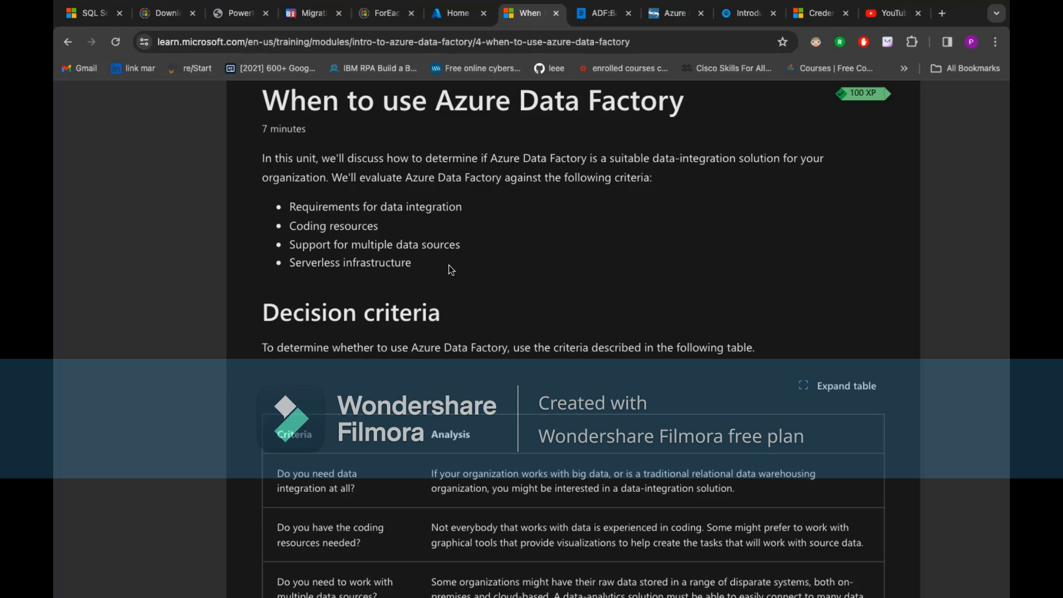
- Glance at the decision criteria table and highlight "Azure Data Factory" in the unit title
left_click_drag(434, 101, 601, 102)
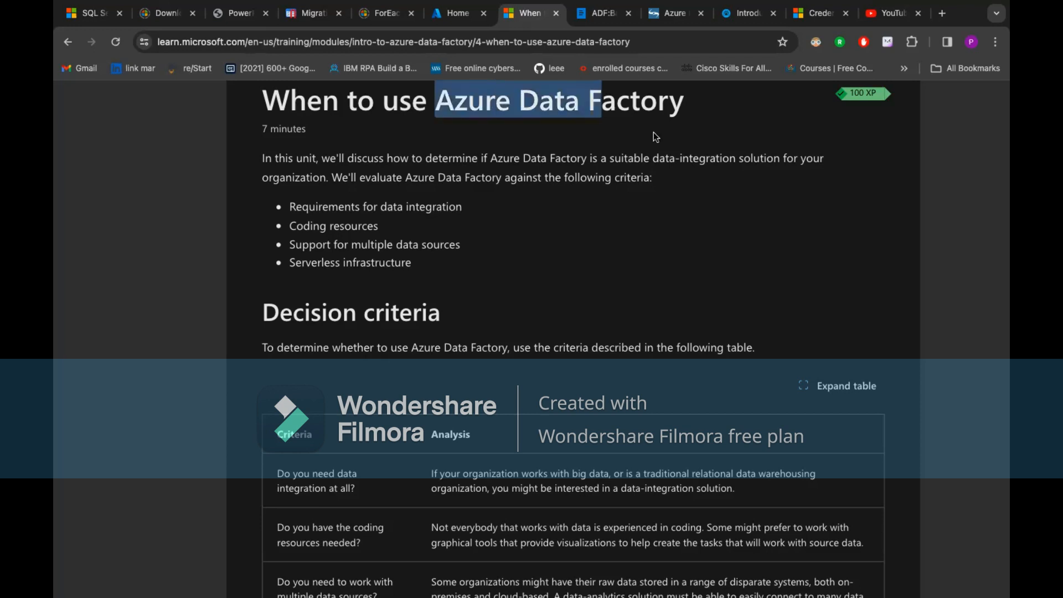
left_click_drag(653, 131, 674, 141)
scroll(442, 269, "down", 3)
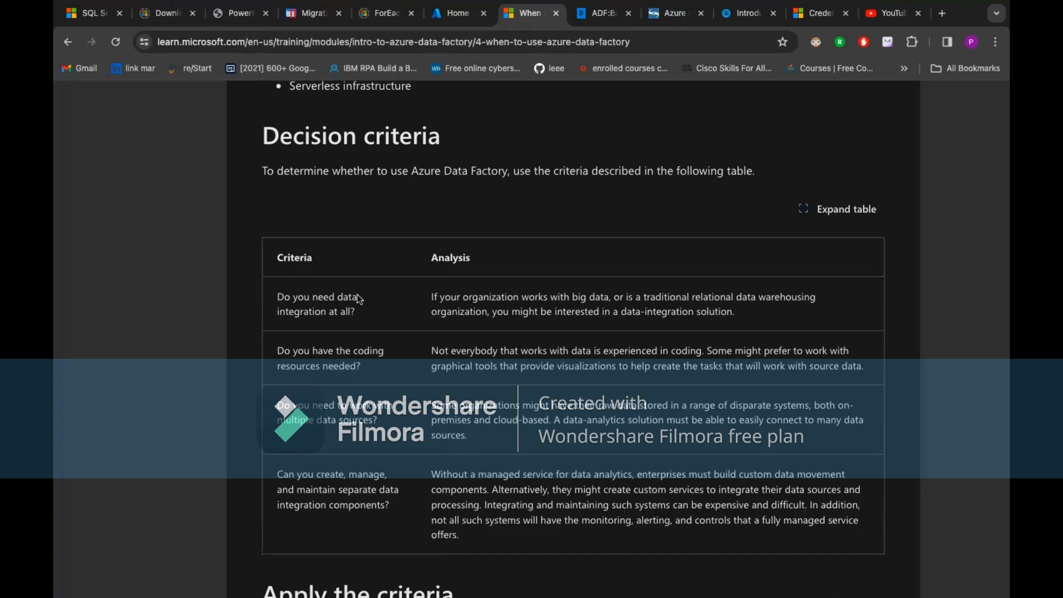
scroll(404, 273, "up", 6)
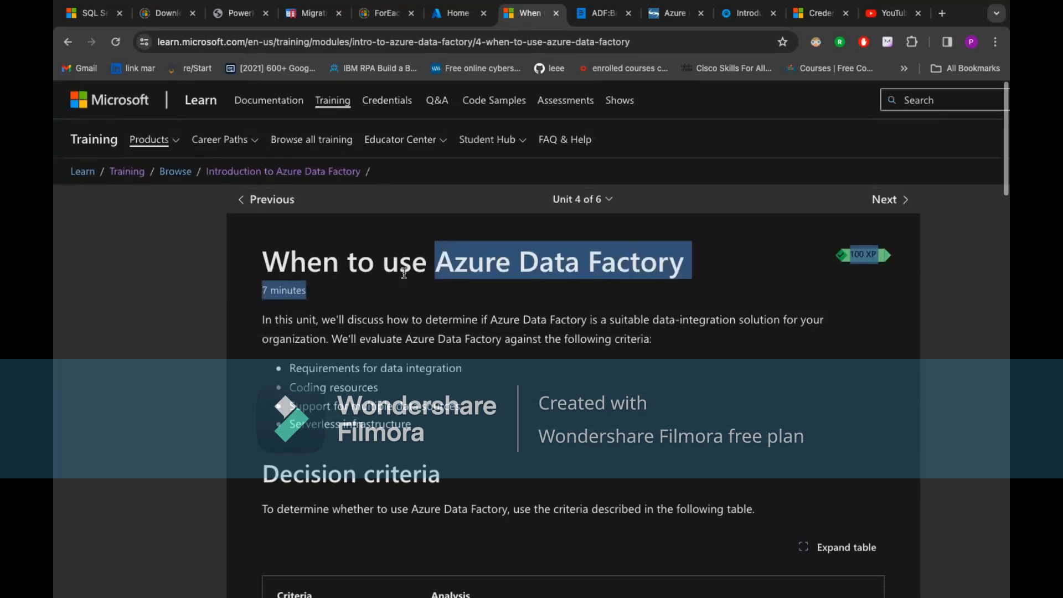
left_click(440, 257)
left_click_drag(440, 259, 725, 291)
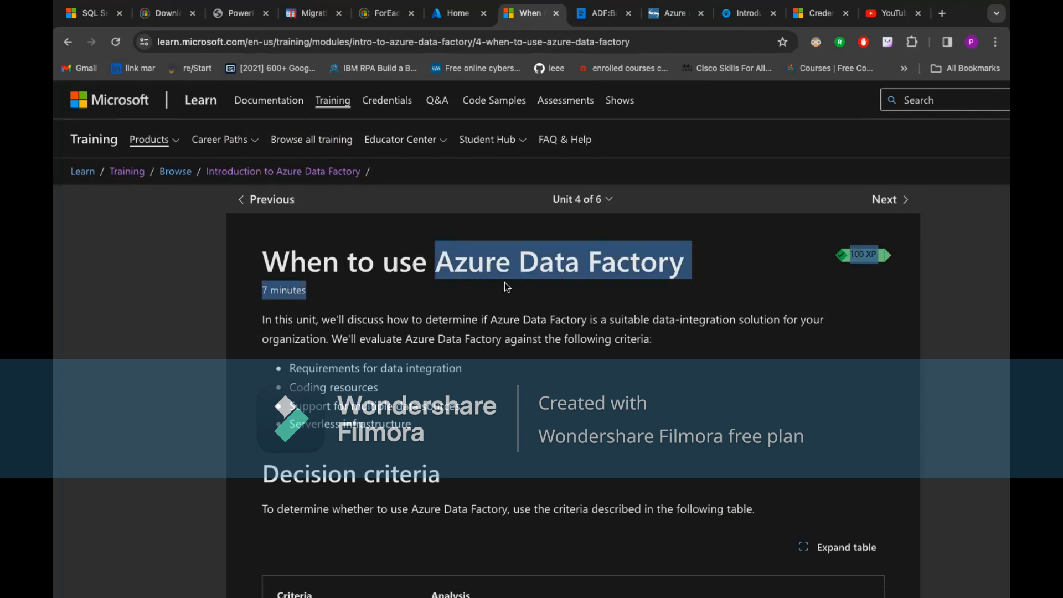
left_click(486, 278)
left_click_drag(434, 267, 731, 273)
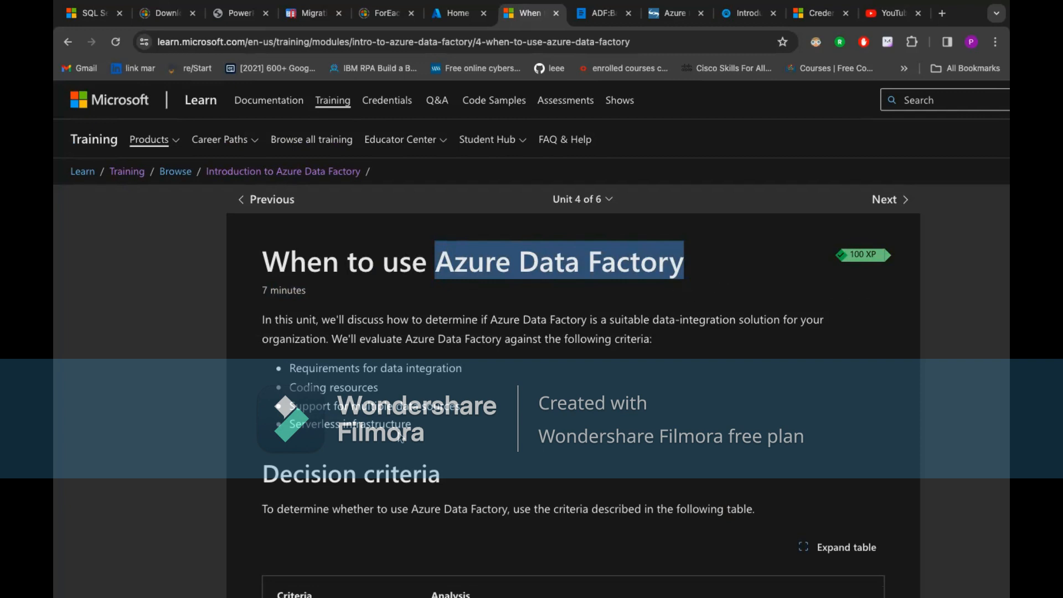
- Examine the "Support for multiple data sources" criterion, highlighting it, and look over the decision criteria table
scroll(401, 437, "down", 2)
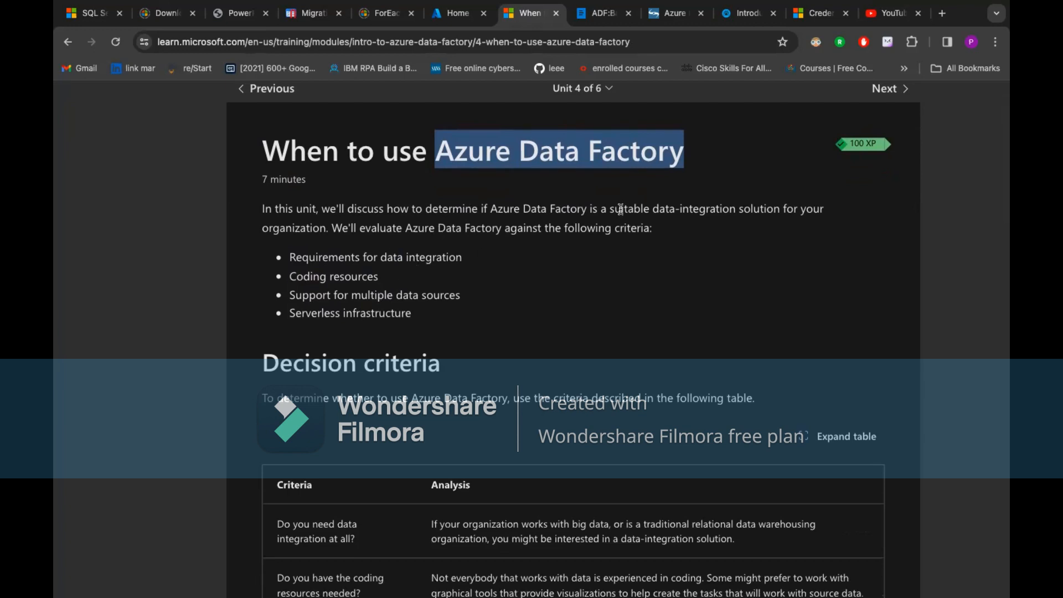
left_click_drag(295, 294, 472, 304)
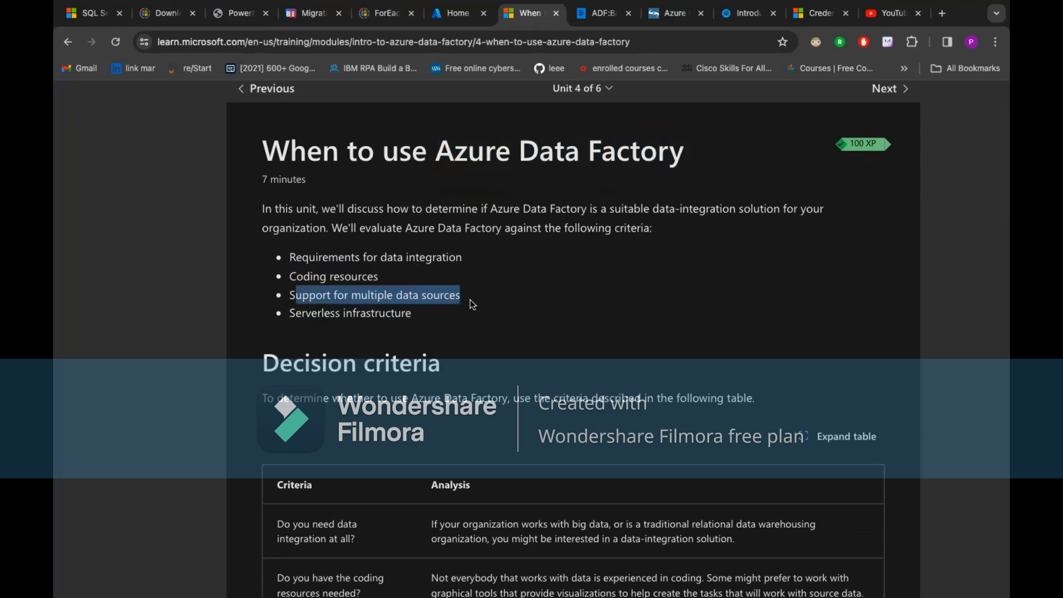
left_click_drag(430, 152, 678, 189)
left_click_drag(359, 294, 446, 297)
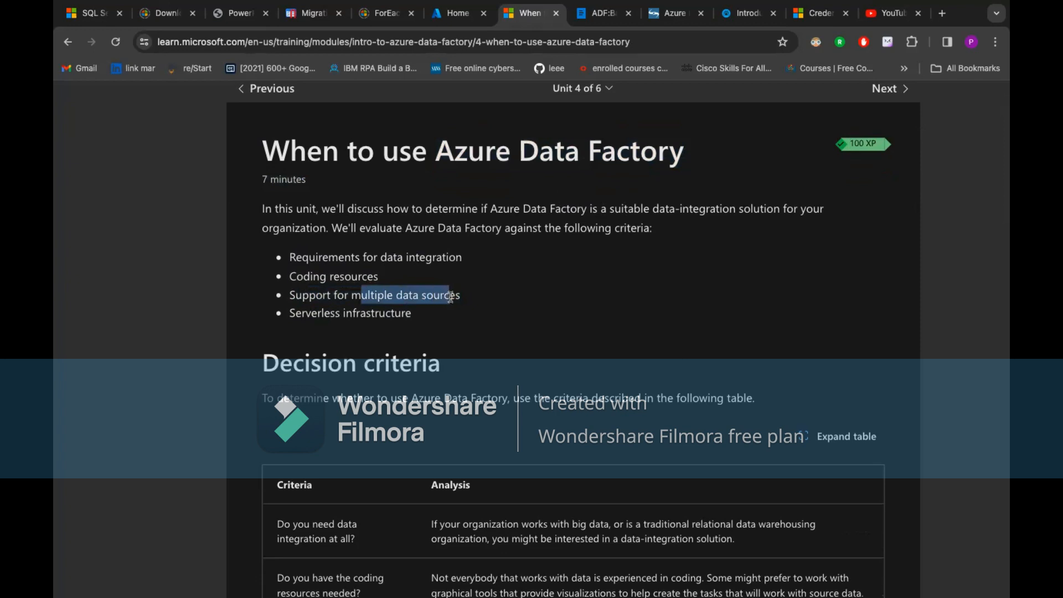
scroll(446, 294, "down", 3)
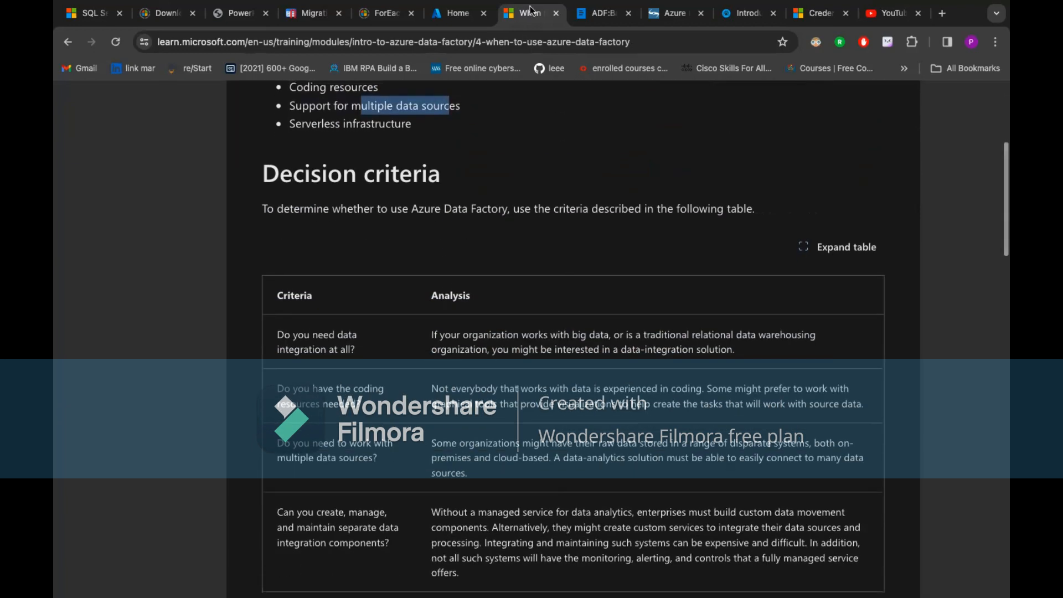
- Open the Data factories service page in the Azure portal, checking back on the Learn unit's introduction while it loads
left_click(458, 14)
scroll(247, 232, "up", 2)
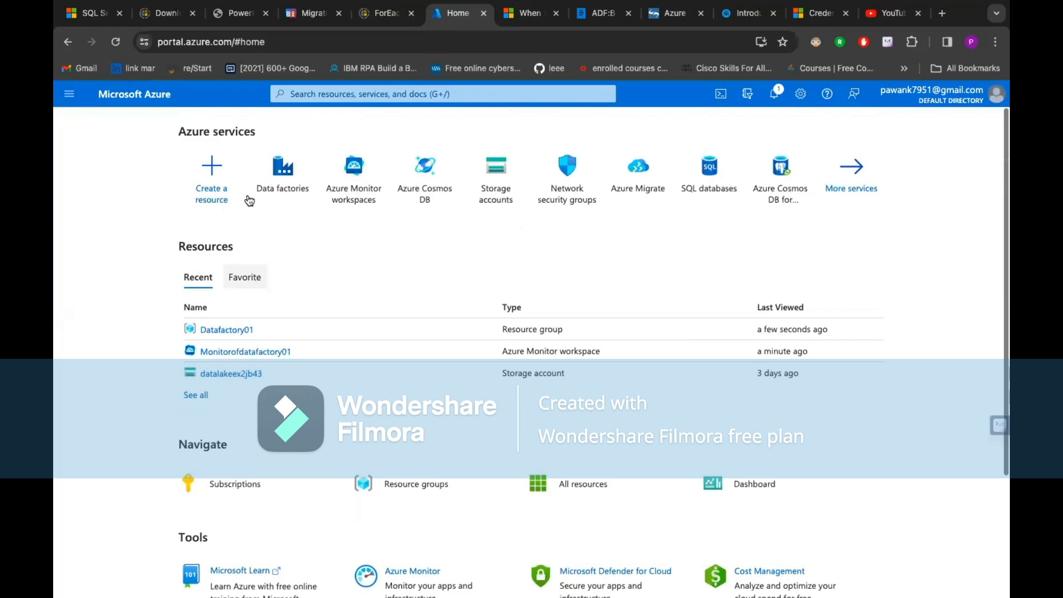
left_click(288, 184)
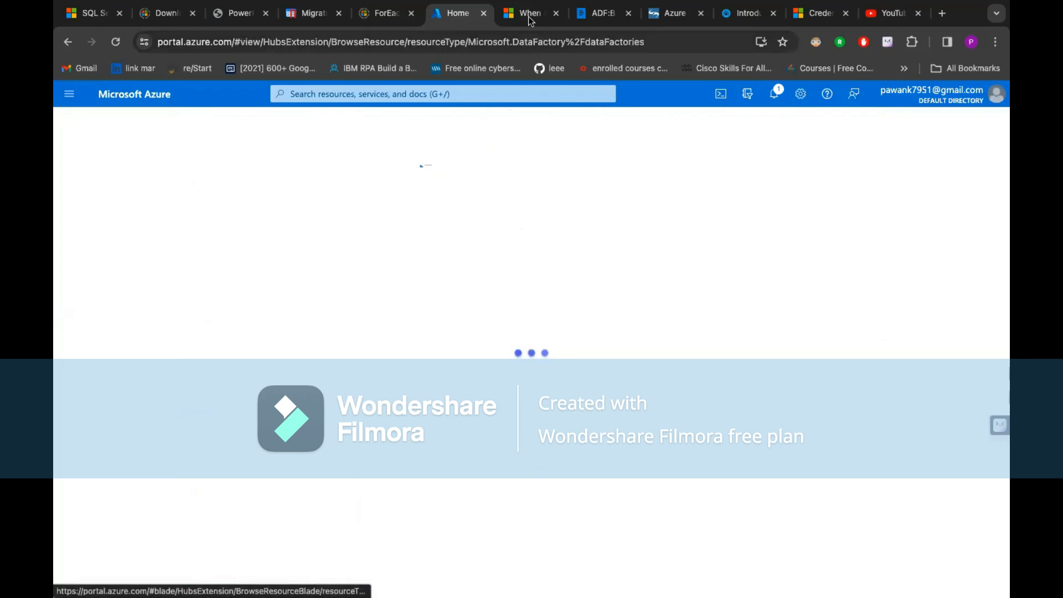
left_click(529, 14)
scroll(448, 283, "up", 3)
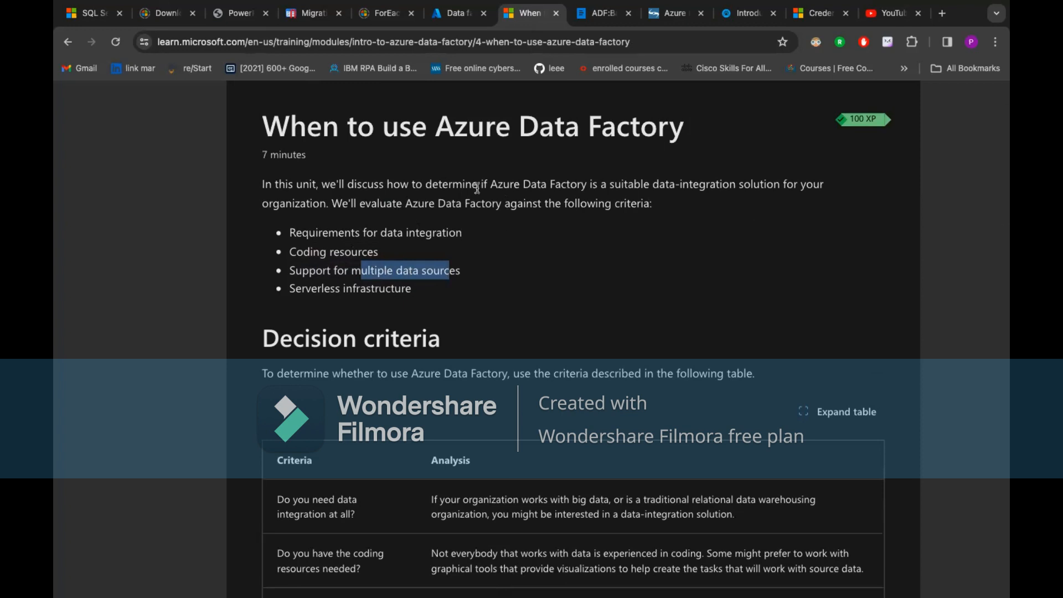
left_click(454, 13)
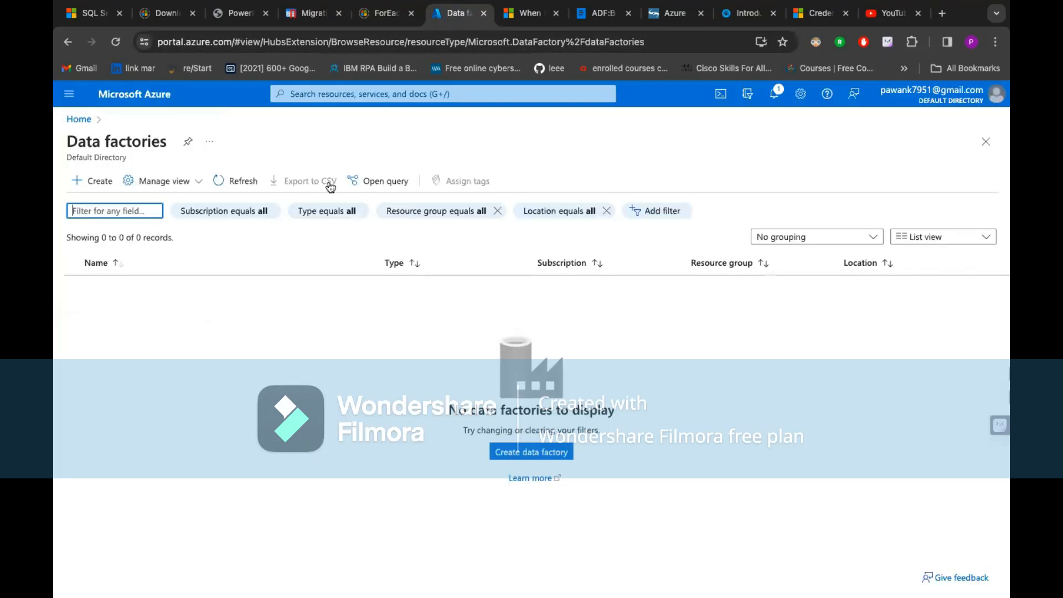
- Start creating a data factory under the Azure for Students subscription and choose Datafactory01 as its resource group
left_click(91, 185)
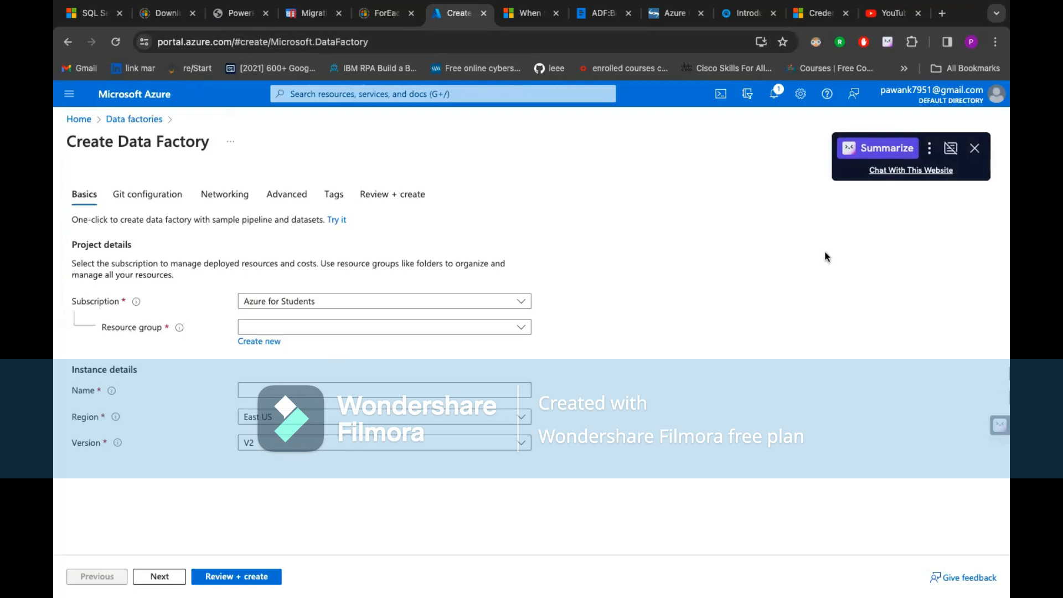
left_click(974, 148)
left_click(294, 327)
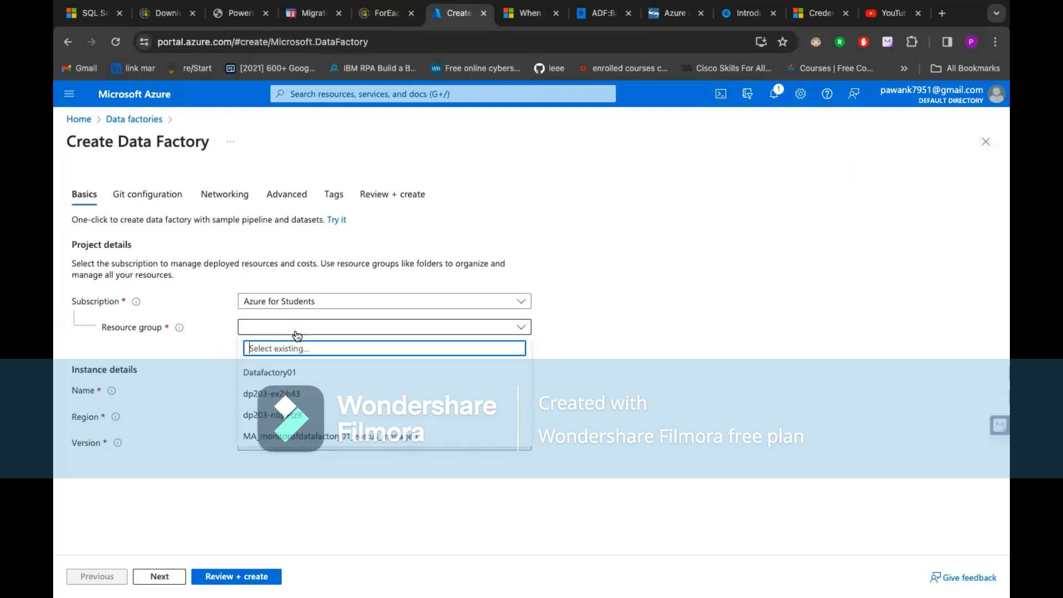
left_click(287, 373)
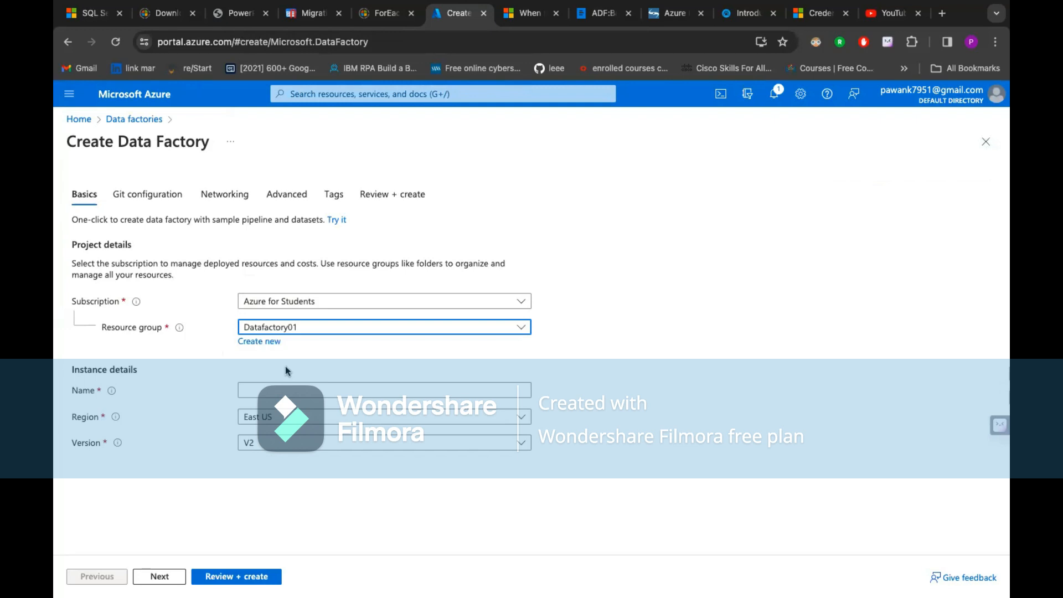
- Try to name the data factory datafactoryactivity1 and proceed to the Git configuration
left_click(293, 390)
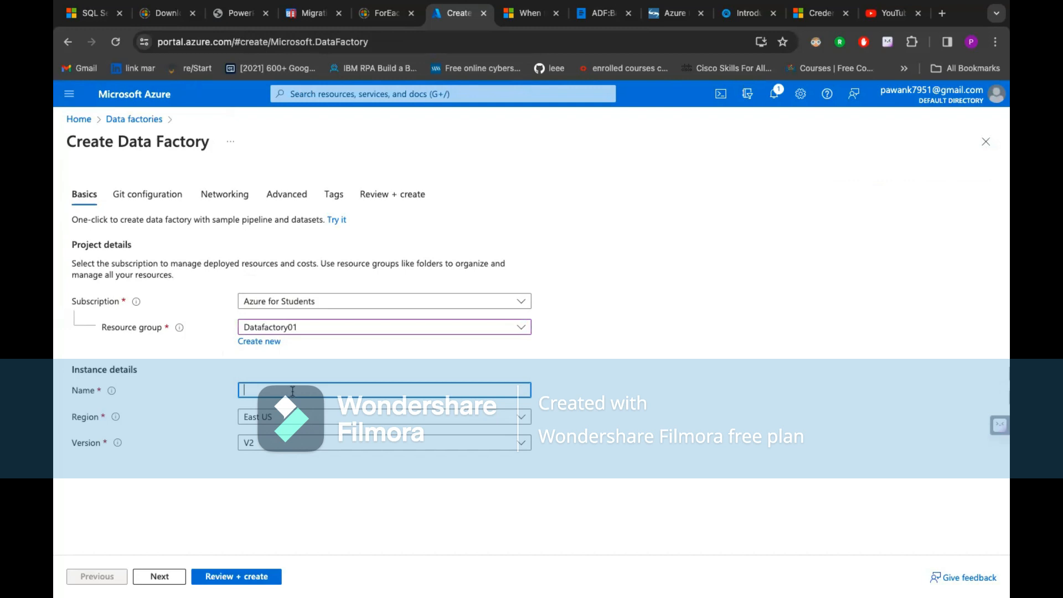
type("da")
type("ta")
type("fac")
type("tory")
type("_")
type("act")
type("ivity")
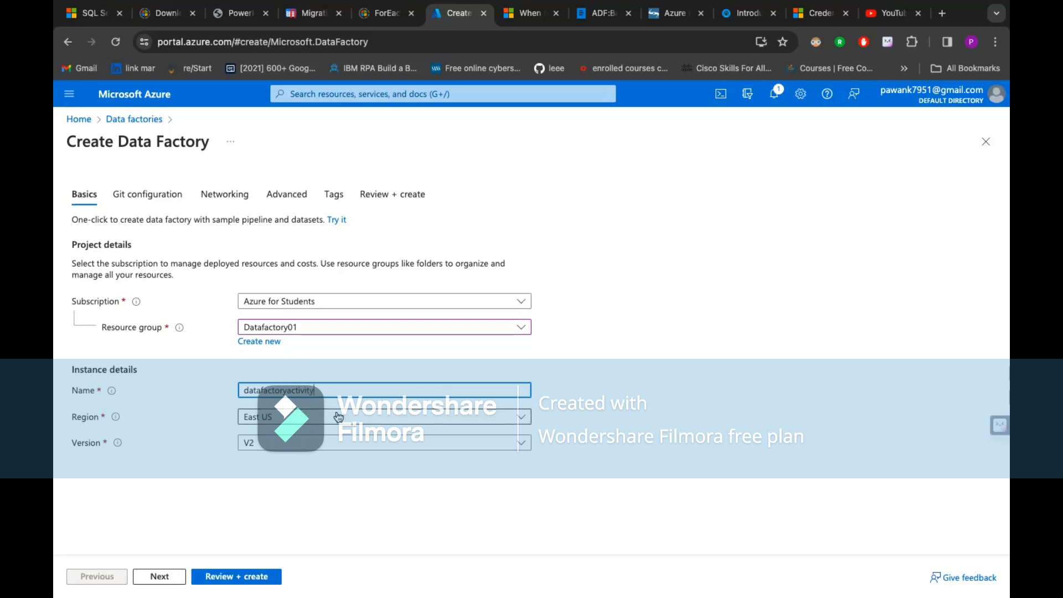
type("2")
key("BackSpace")
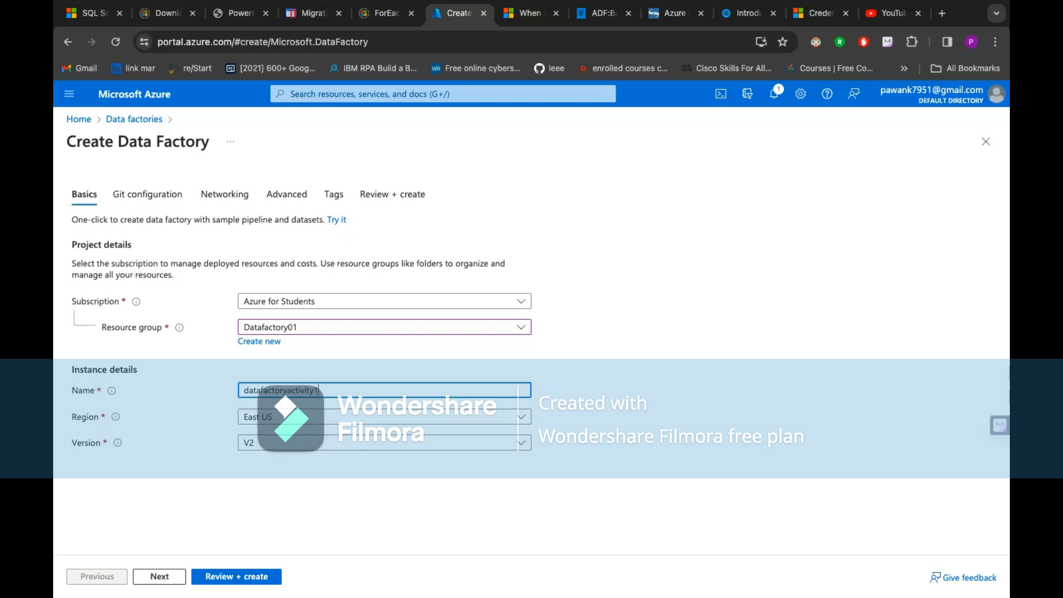
type("1")
left_click(159, 577)
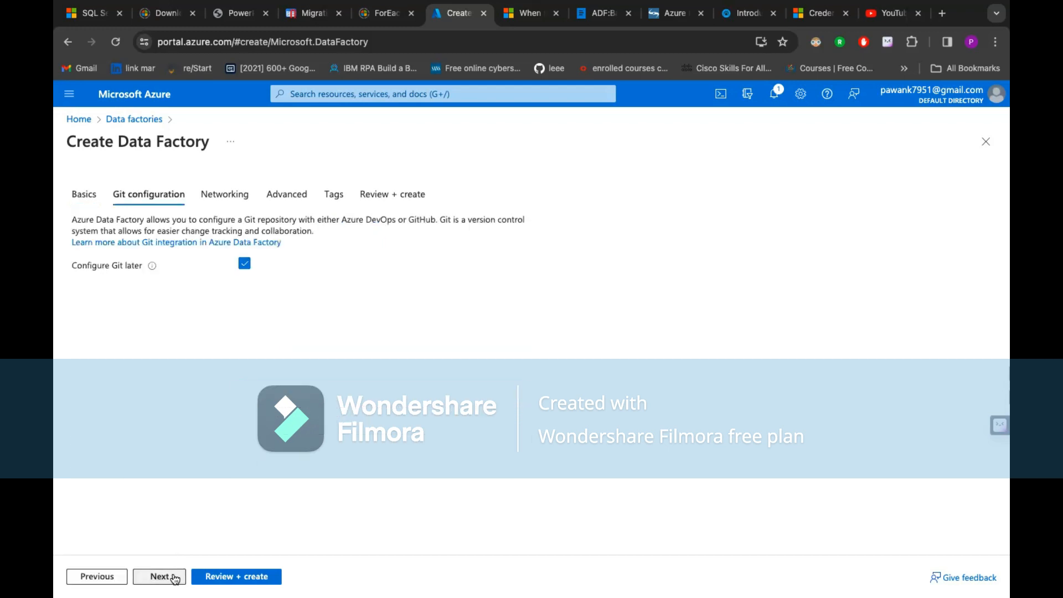
- Return to the basic settings and try the instance name datafactoryactivity234
left_click(89, 198)
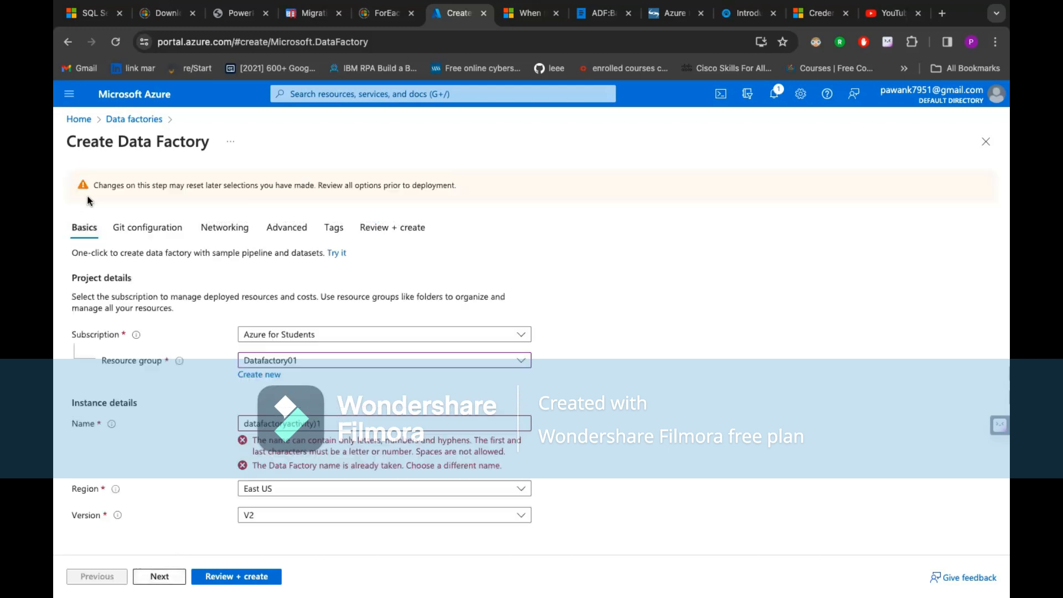
left_click(351, 425)
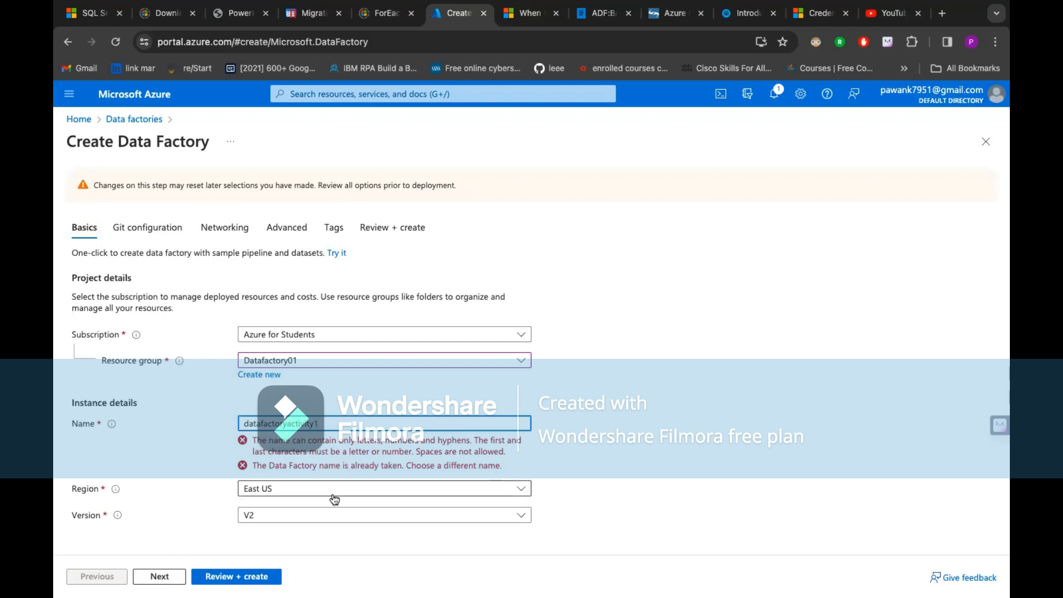
key("BackSpace")
type("234")
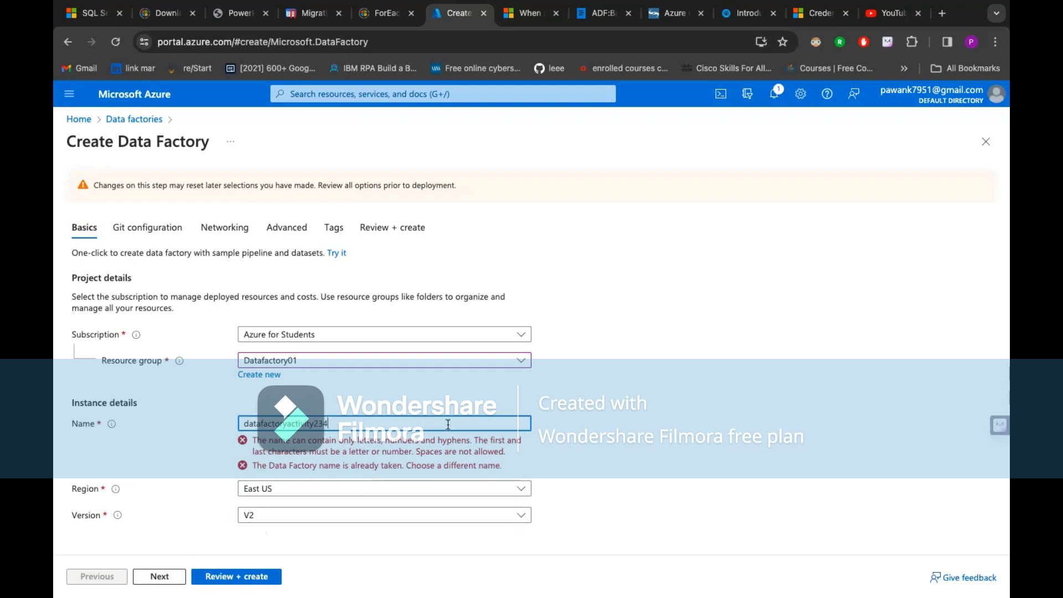
- Replace the data factory's name with datafactactivity034
key("BackSpace")
key("BackSpace")
key("BackSpace")
key("BackSpace")
key("BackSpace")
key("BackSpace")
key("BackSpace")
key("BackSpace")
key("BackSpace")
key("BackSpace")
key("BackSpace")
key("BackSpace")
key("BackSpace")
key("BackSpace")
key("BackSpace")
key("BackSpace")
key("BackSpace")
key("BackSpace")
key("BackSpace")
key("BackSpace")
key("BackSpace")
key("BackSpace")
key("BackSpace")
type("datafactactivity")
type("034")
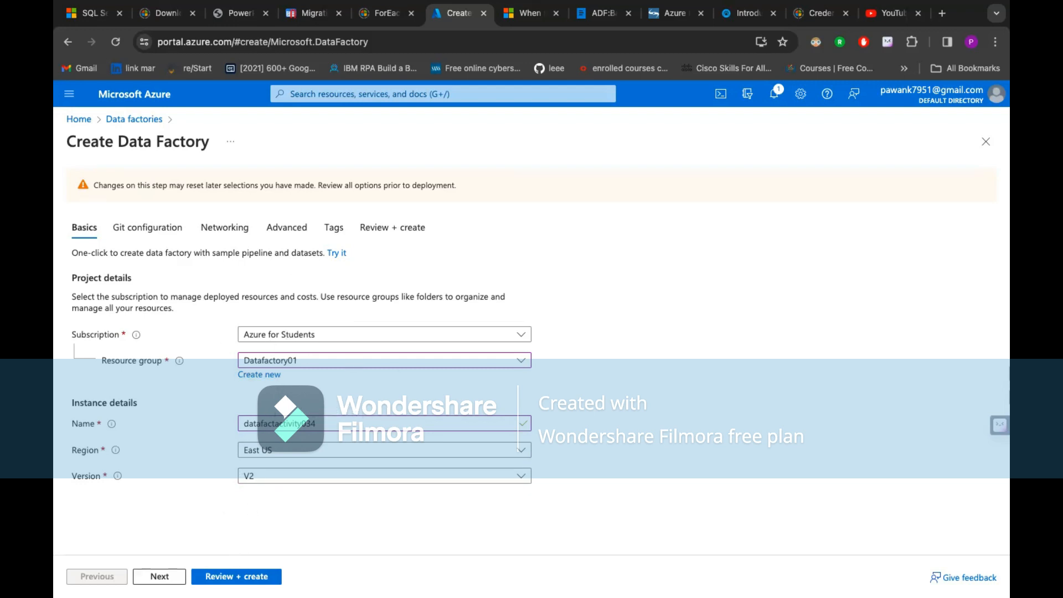
- Leave Git to be configured later, try the private endpoint, and set the runtime connectivity back to the public endpoint
left_click(159, 576)
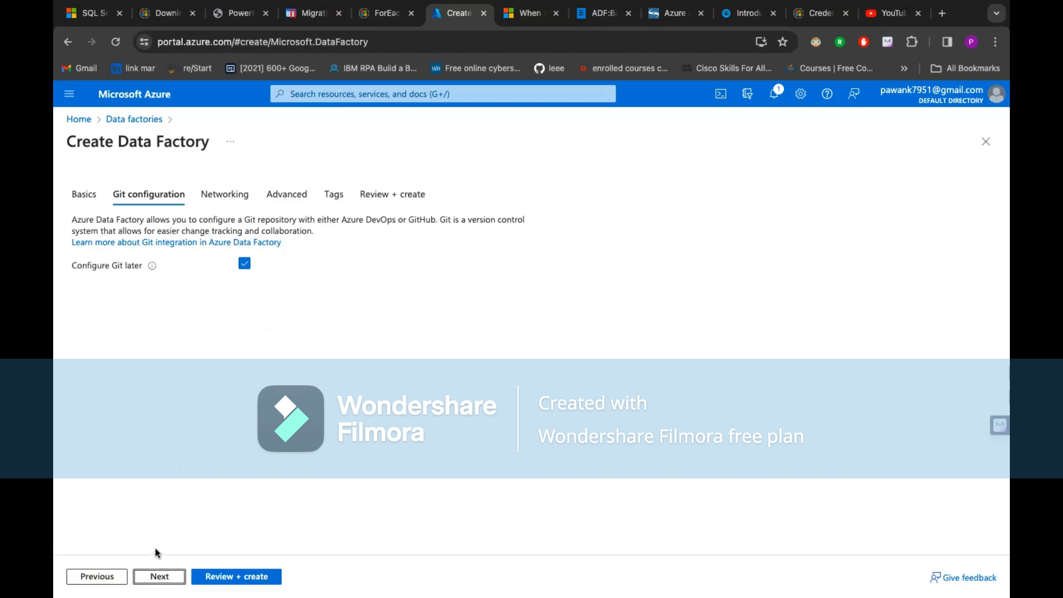
left_click(158, 576)
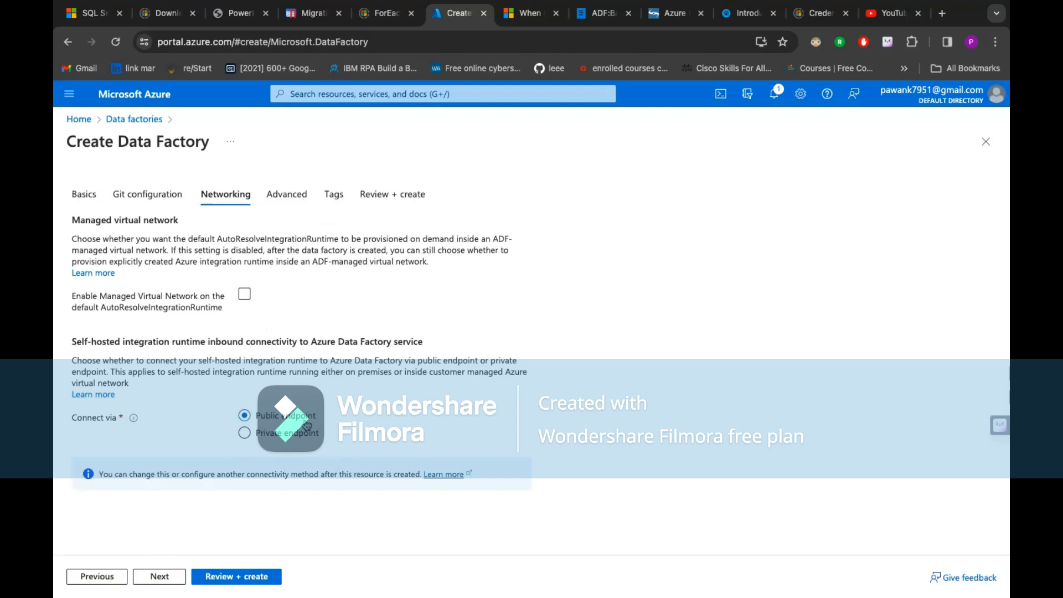
left_click(291, 435)
left_click(309, 433)
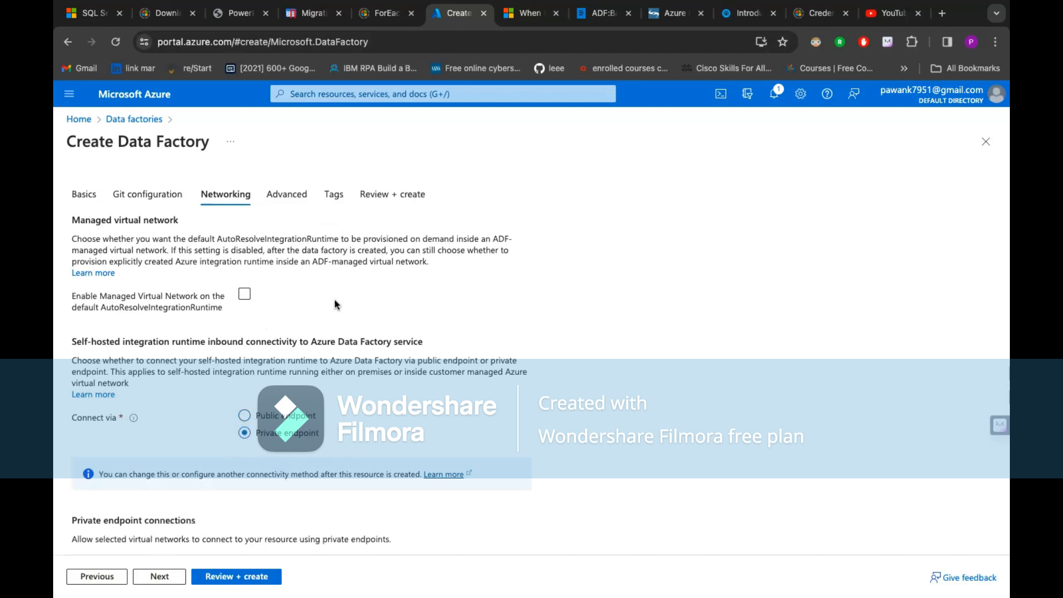
left_click(245, 415)
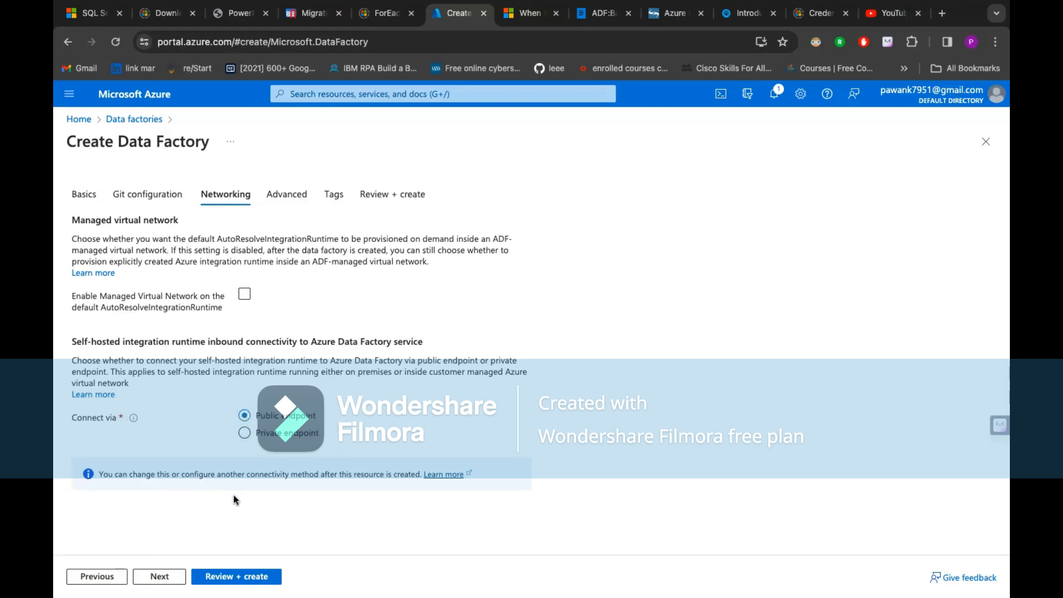
left_click(159, 576)
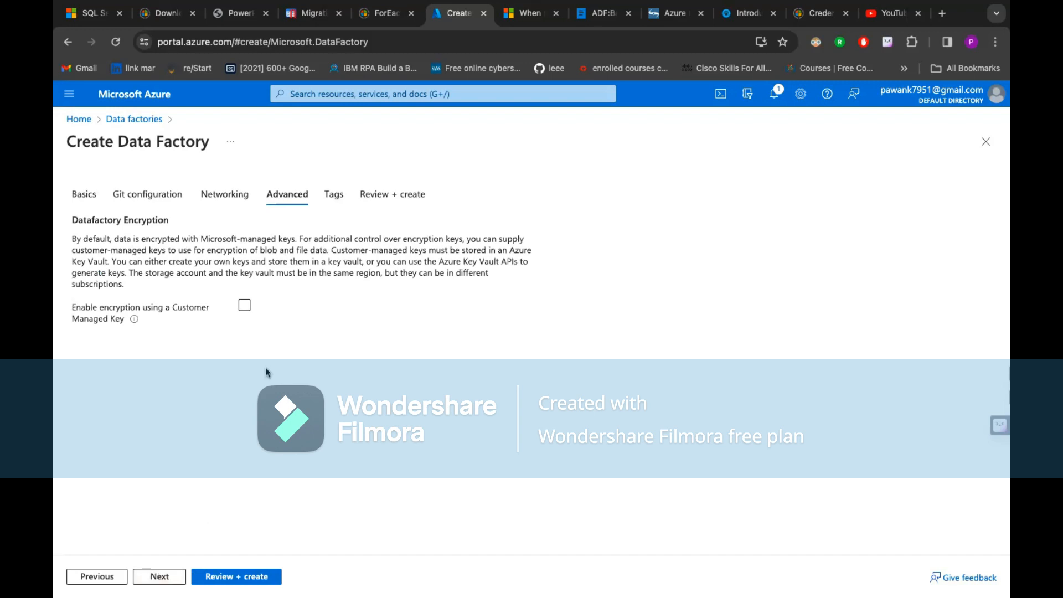
- Skip customer-managed encryption and tags, and create the data factory after reviewing its settings
left_click(165, 579)
left_click(166, 581)
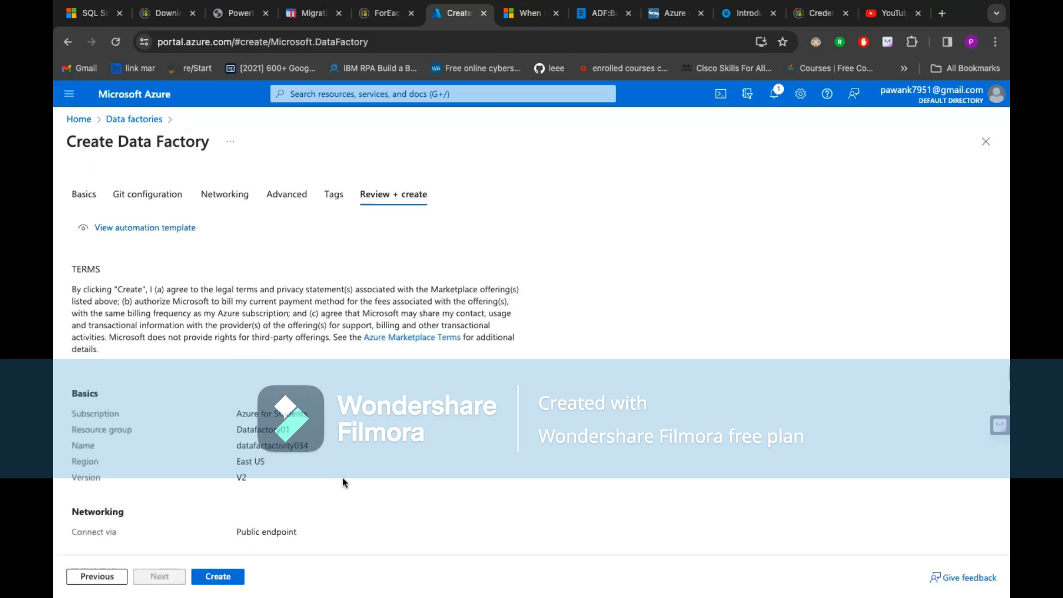
left_click(219, 578)
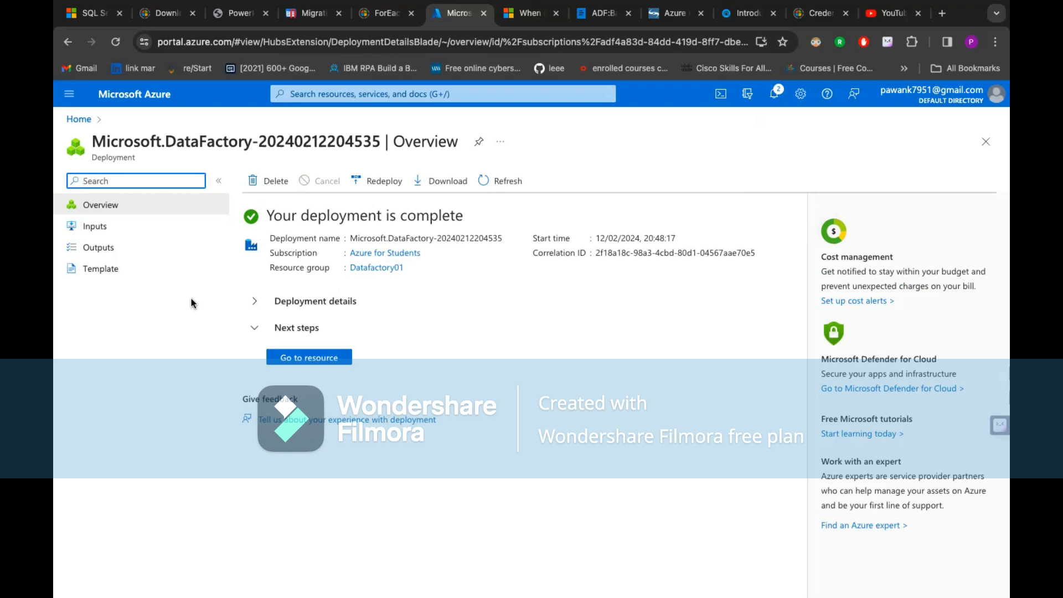
- Open the deployed data factory resource, launch Azure Data Factory Studio, and go to its authoring view
left_click(304, 359)
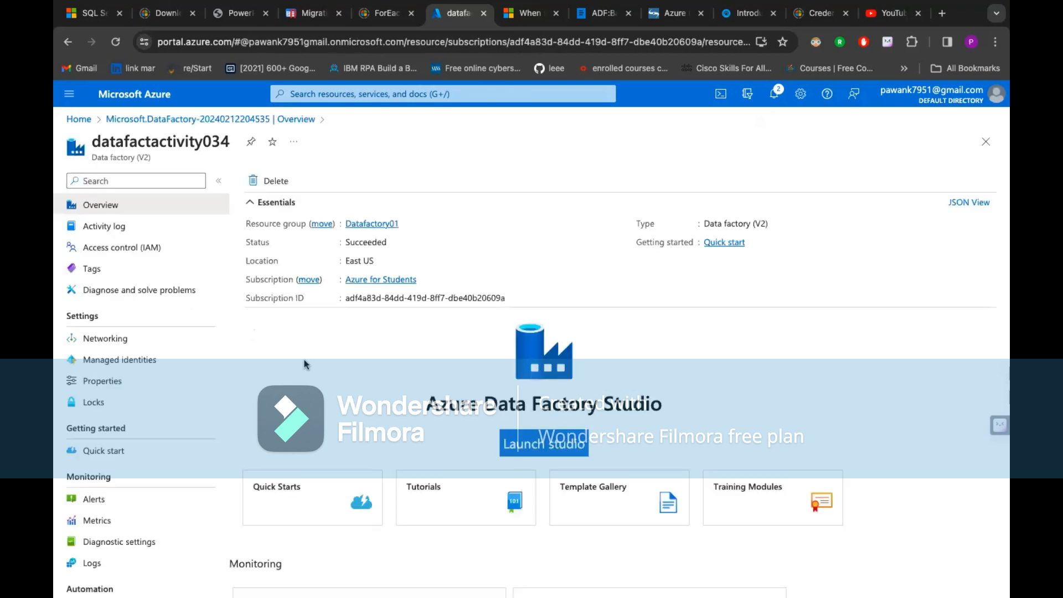
left_click(520, 442)
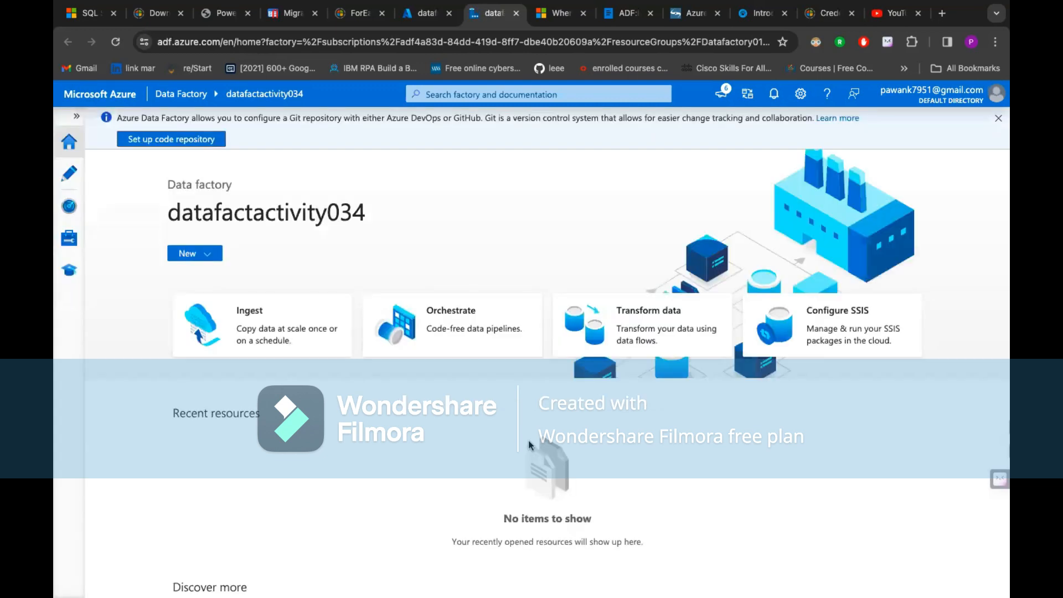
left_click(70, 173)
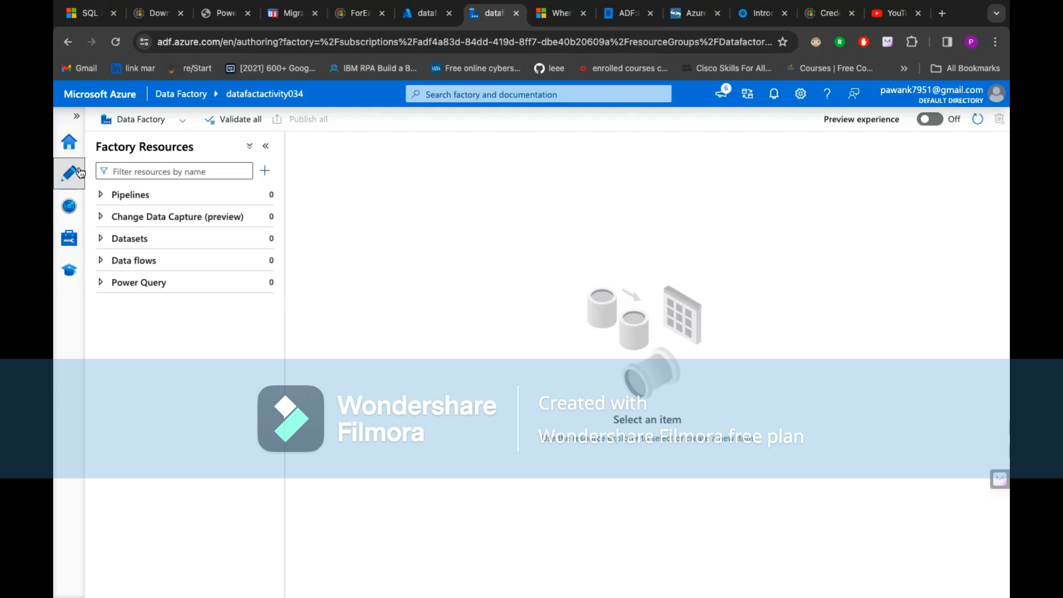
- Create a new pipeline in the factory resources
left_click(186, 198)
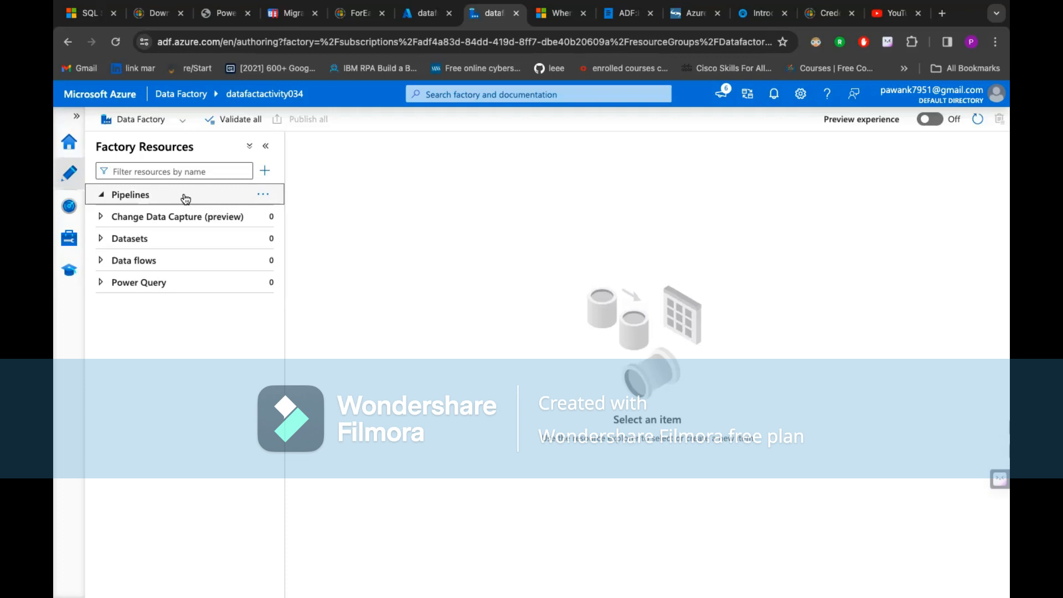
left_click(185, 199)
left_click(268, 198)
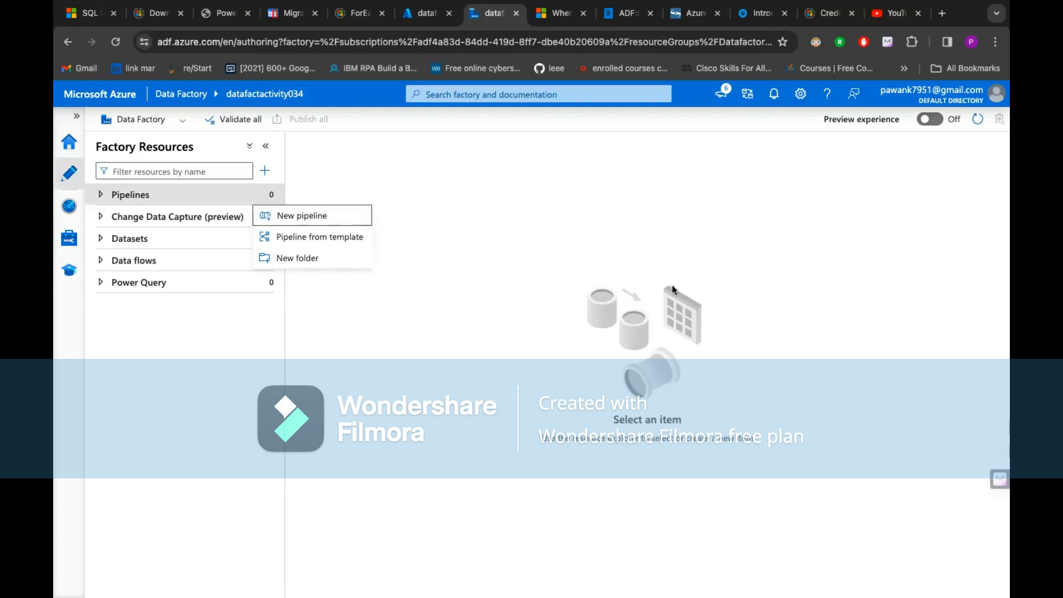
left_click(320, 216)
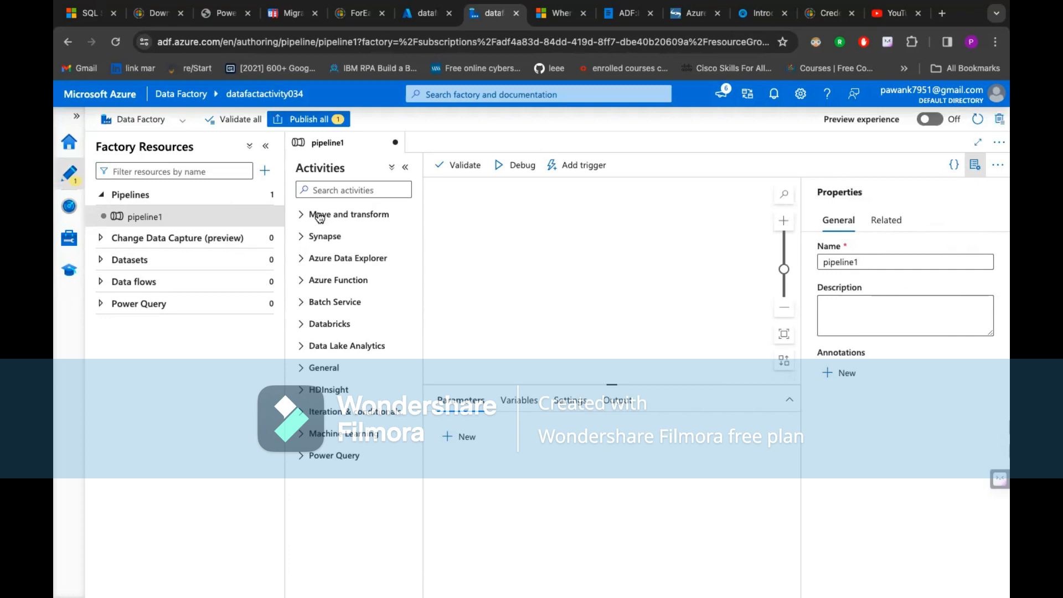
- Find the Lookup activity, add it to the pipeline canvas, and show its source dataset settings
left_click(356, 190)
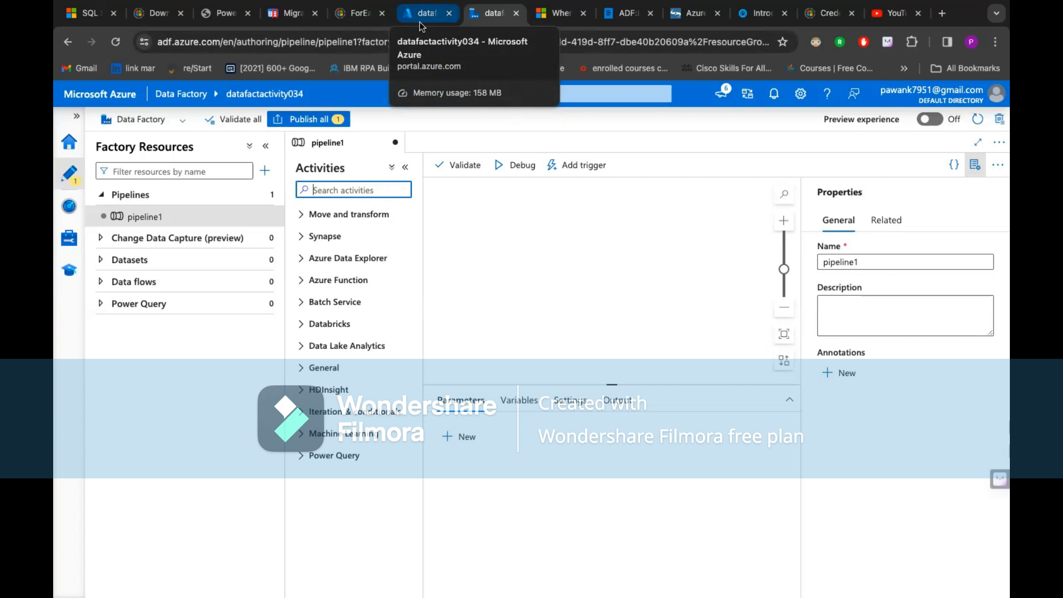
type("LOO")
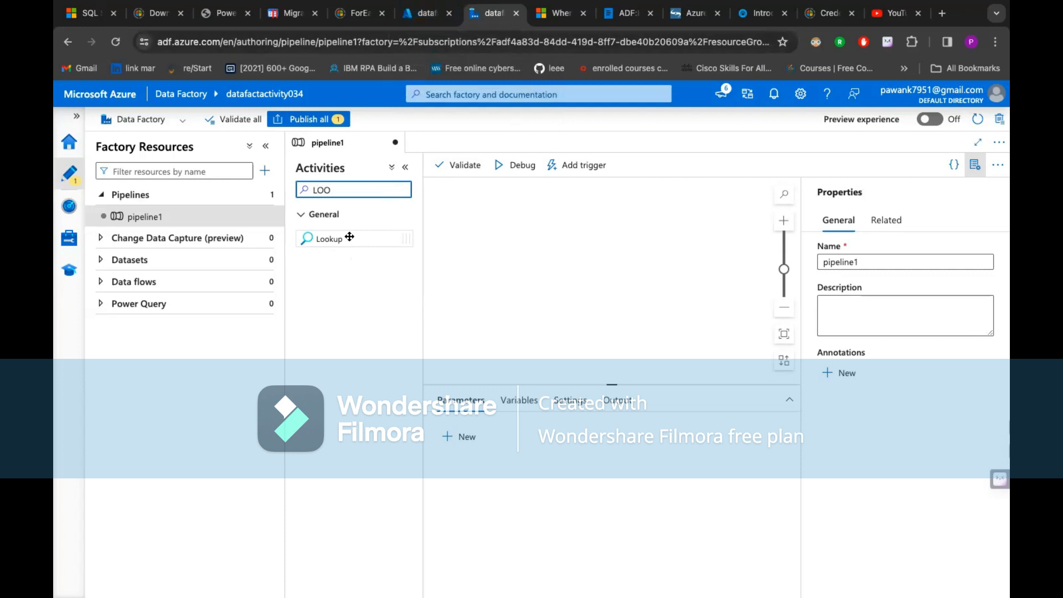
left_click_drag(345, 238, 508, 252)
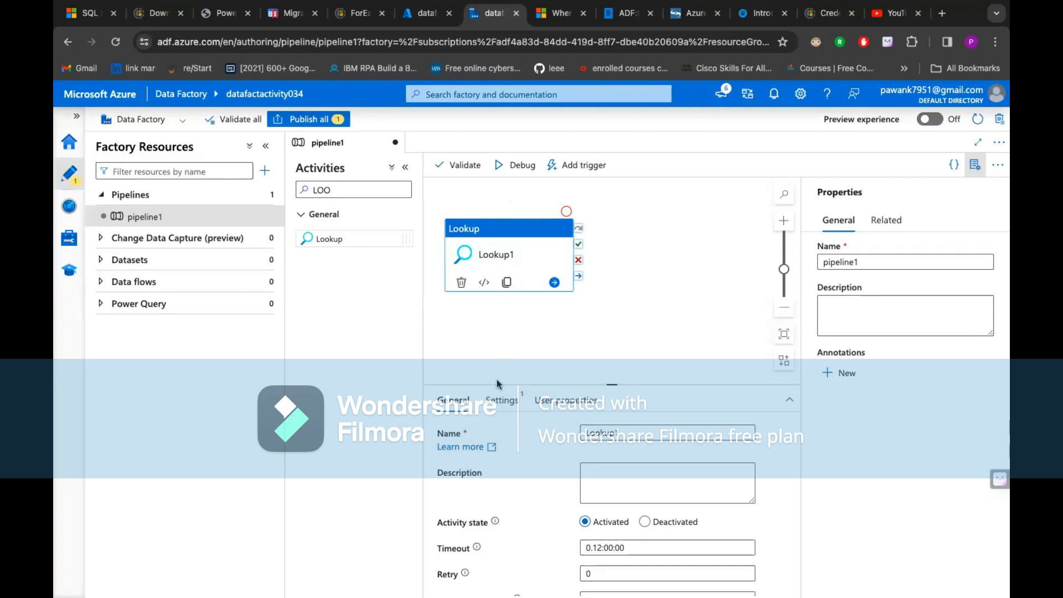
left_click(499, 402)
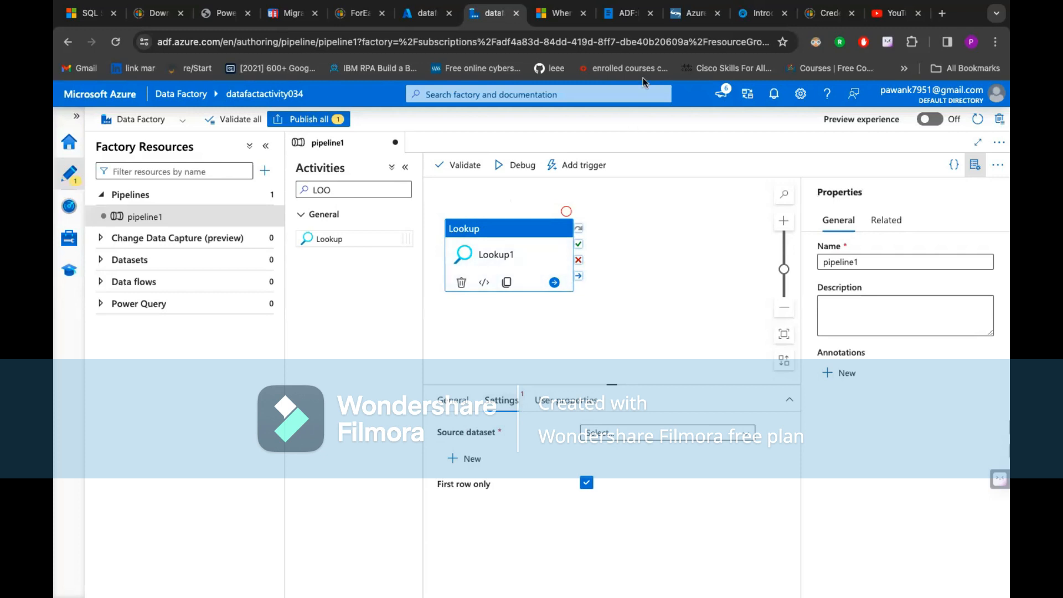
- Check the high-level steps in the Whimsical ADF notes, and return to Data Factory Studio, placing its tab beside the notes
left_click(436, 22)
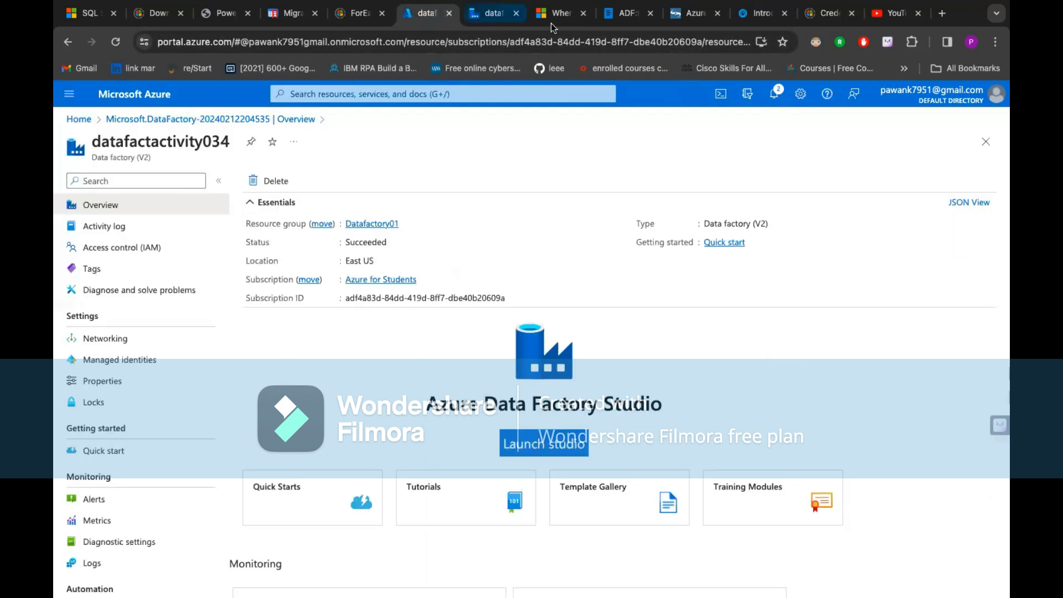
left_click(624, 19)
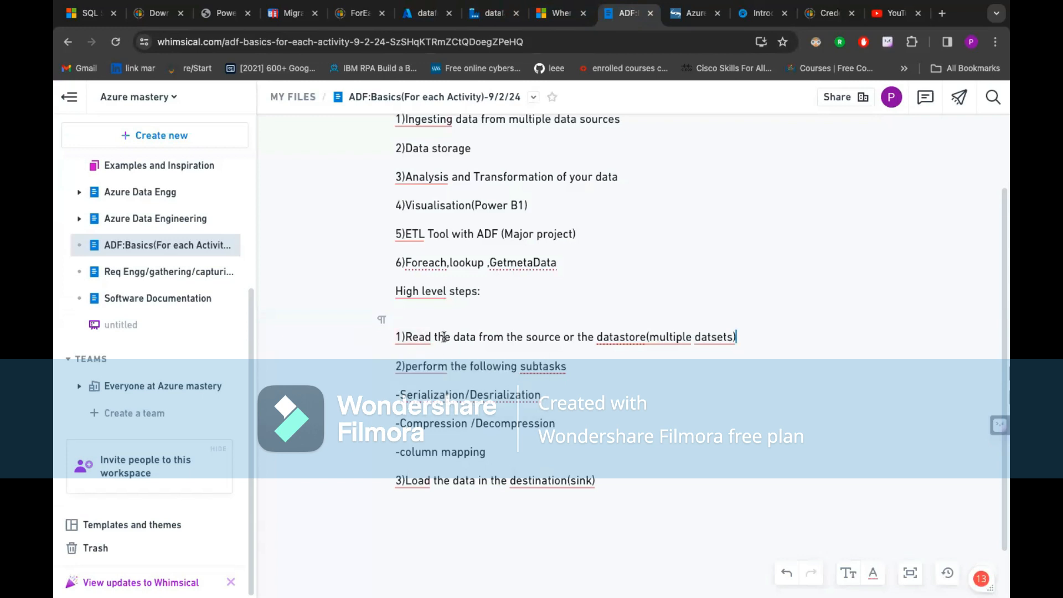
left_click(595, 333)
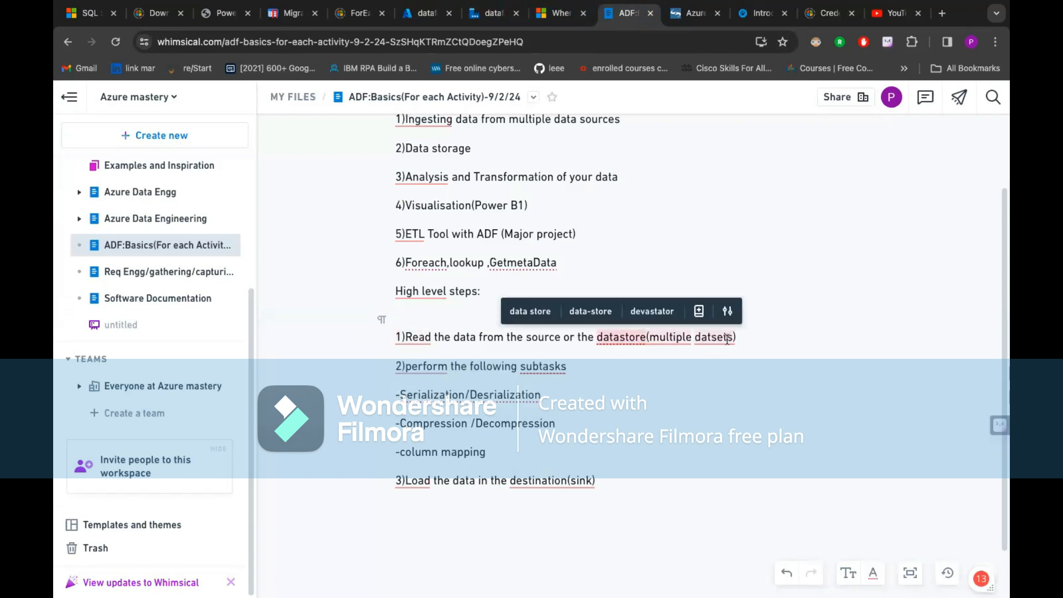
left_click(558, 14)
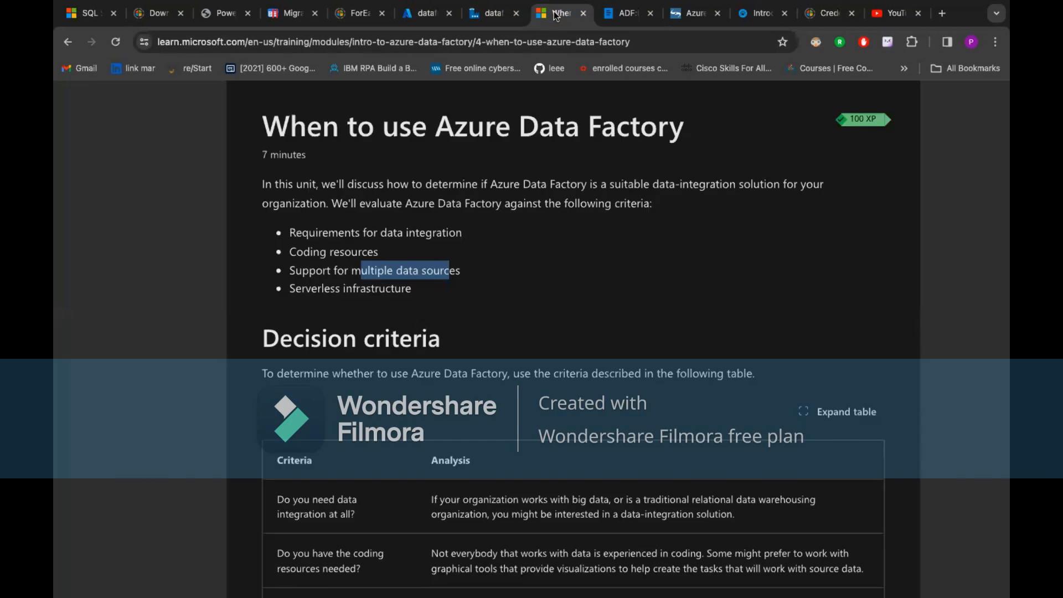
left_click(630, 15)
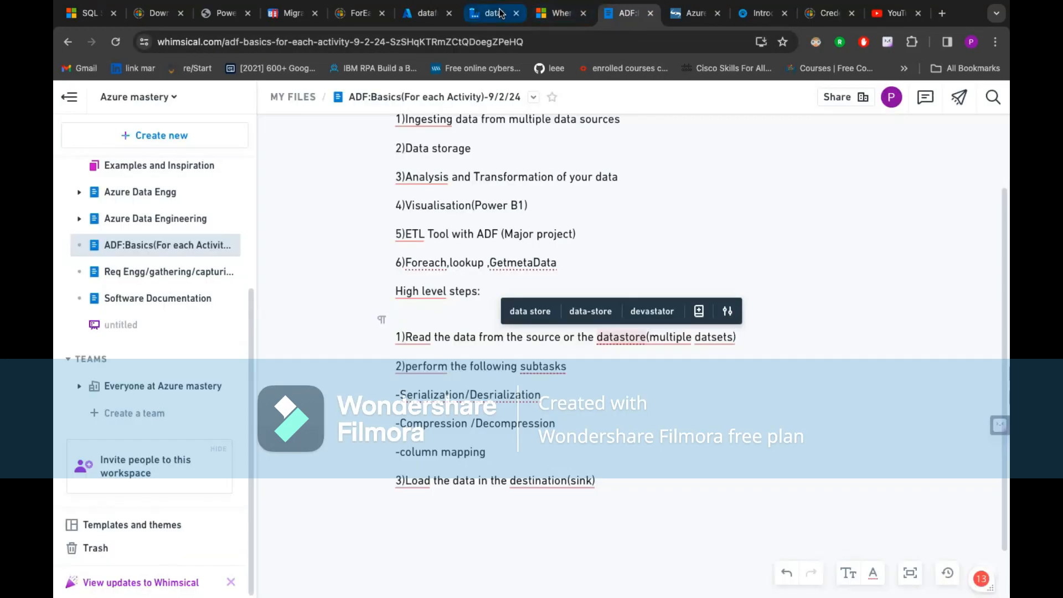
left_click(489, 15)
left_click_drag(489, 15, 559, 15)
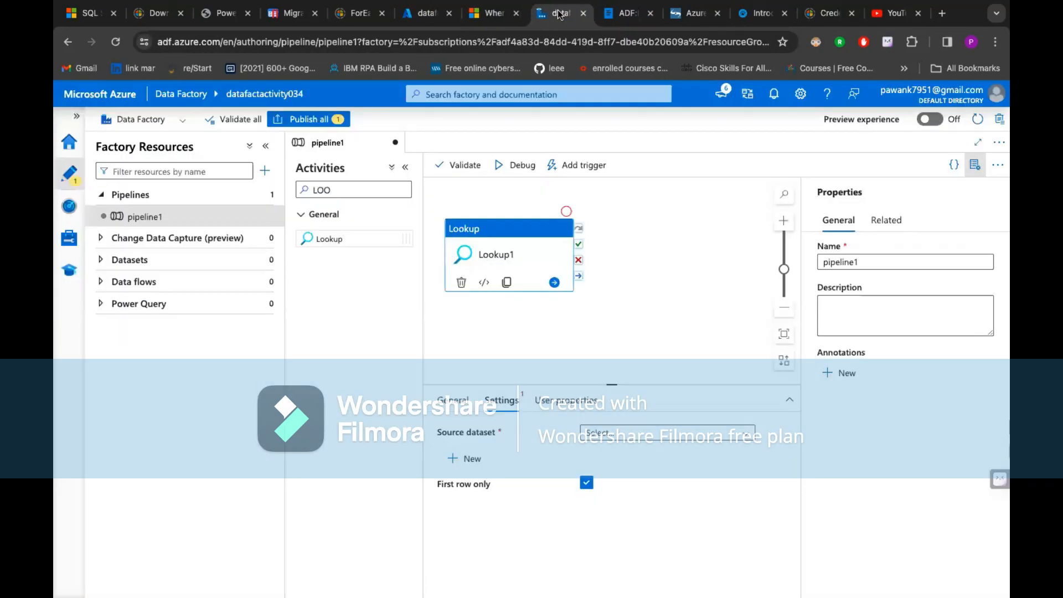
- Start a new source dataset for the Lookup activity and select Azure Blob Storage as its data store
left_click(620, 440)
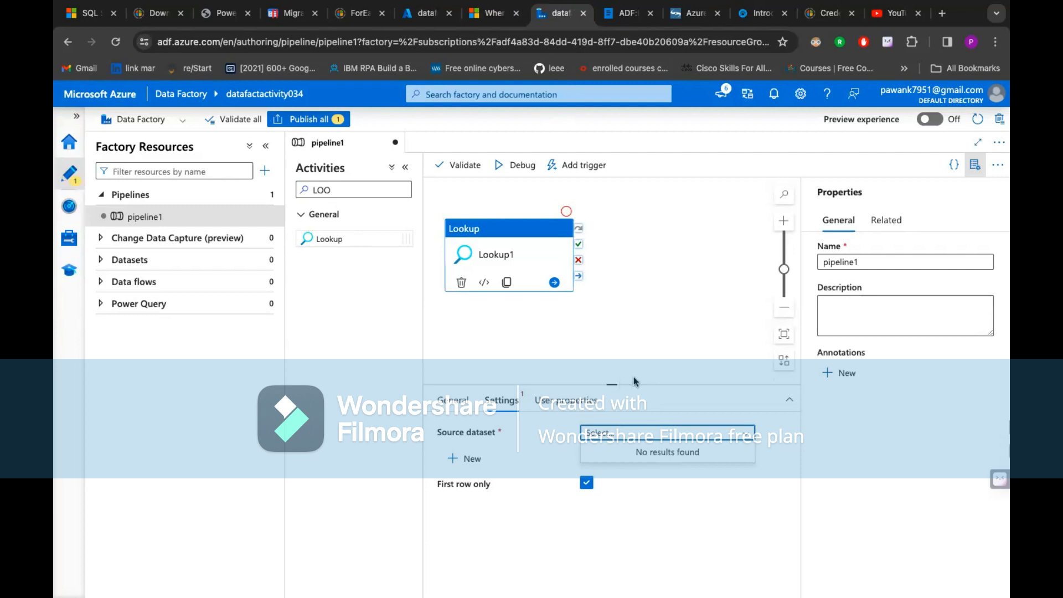
left_click(470, 460)
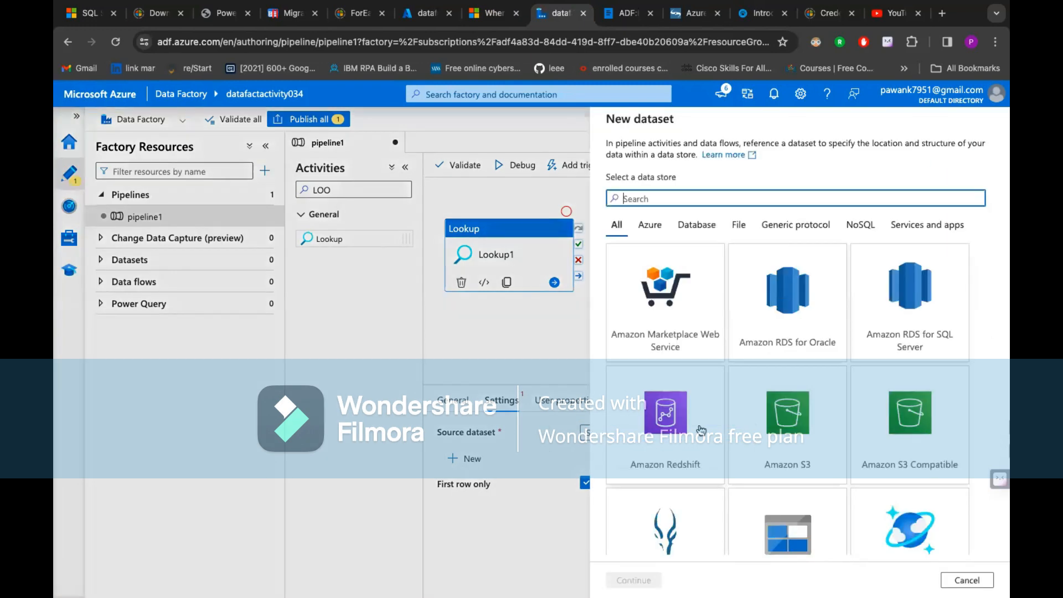
scroll(788, 440, "down", 3)
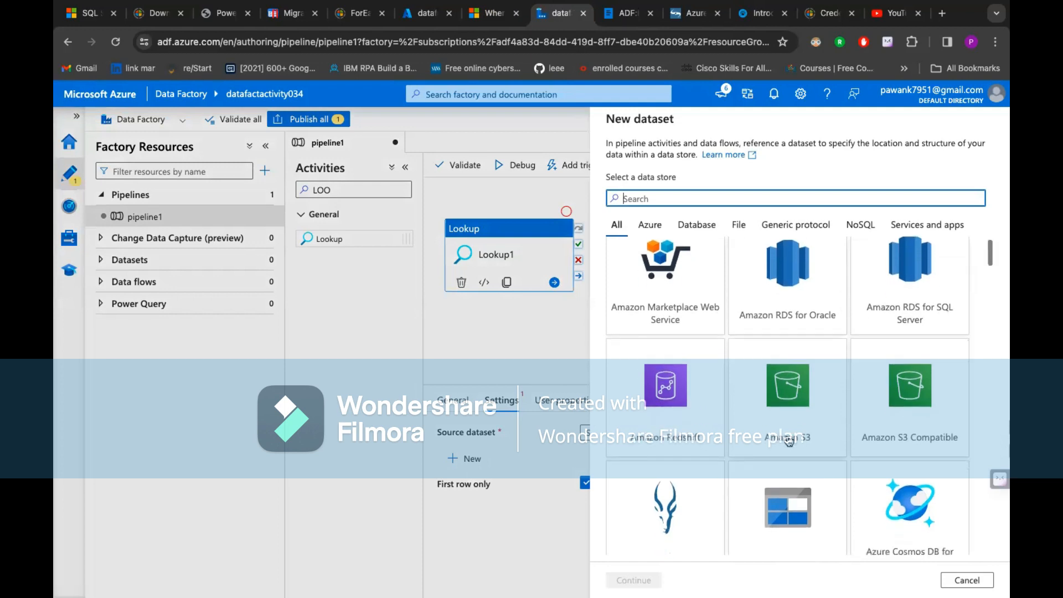
scroll(789, 440, "down", 3)
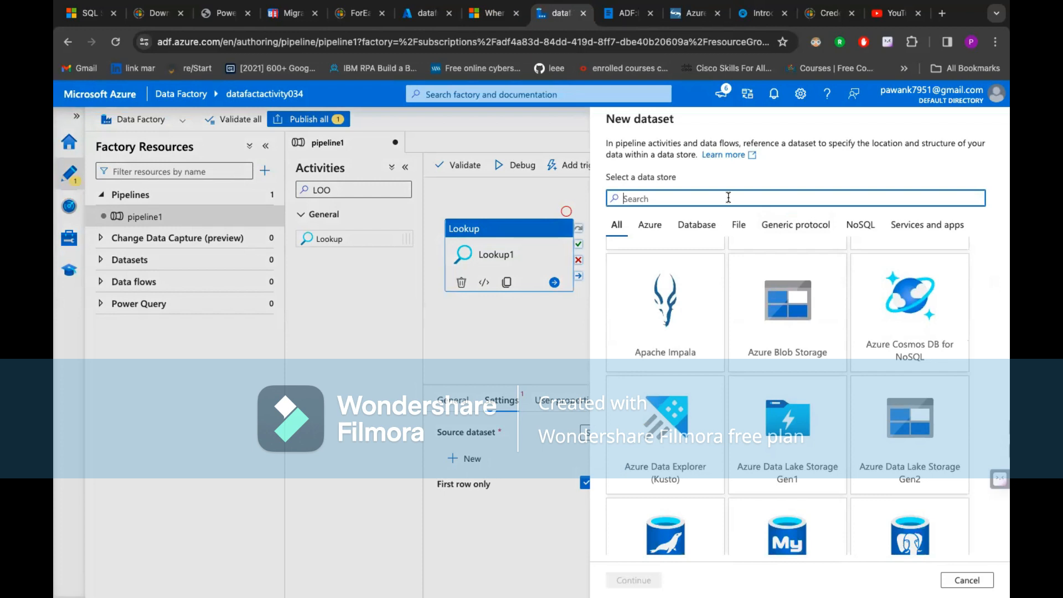
type("BLO")
left_click(694, 313)
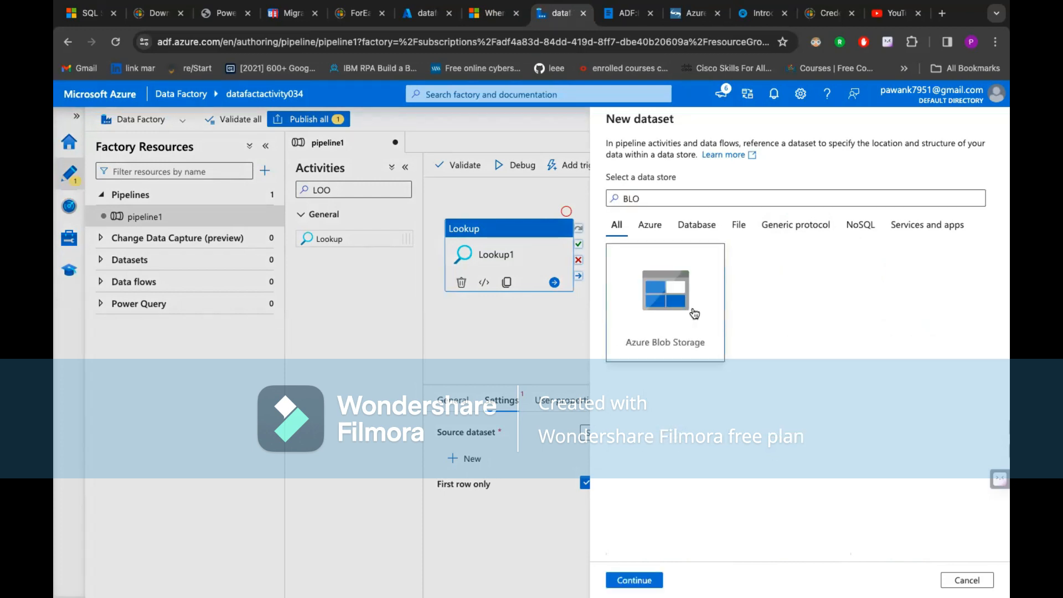